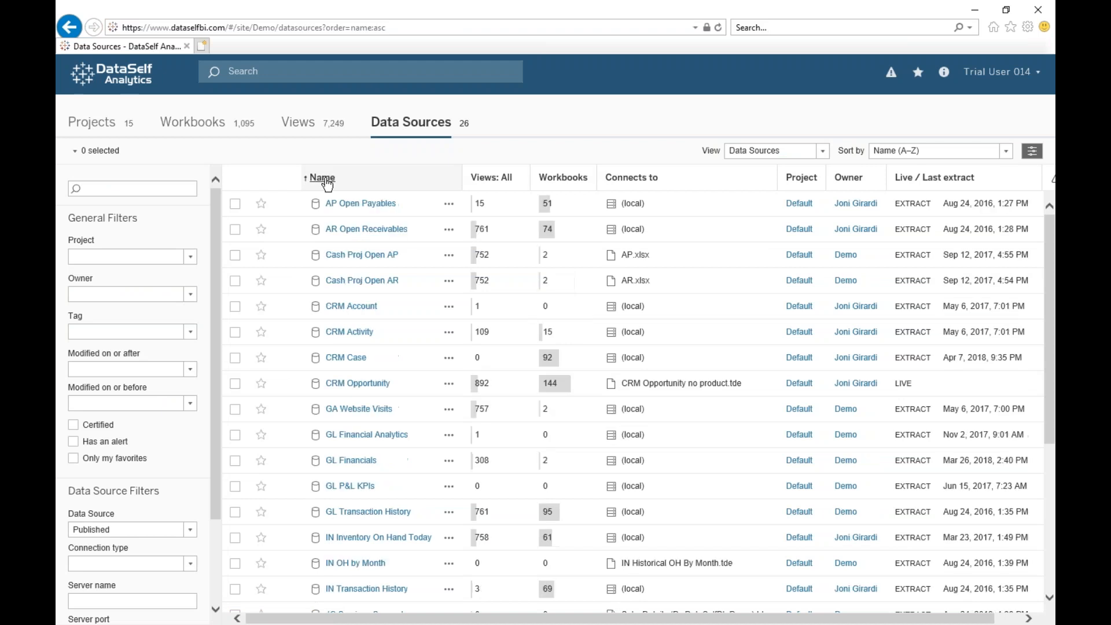
Create a new workbook from the SA Revenues data source.
{"action": "scroll", "coordinate": [389, 280], "scroll_direction": "down", "scroll_amount": 5}
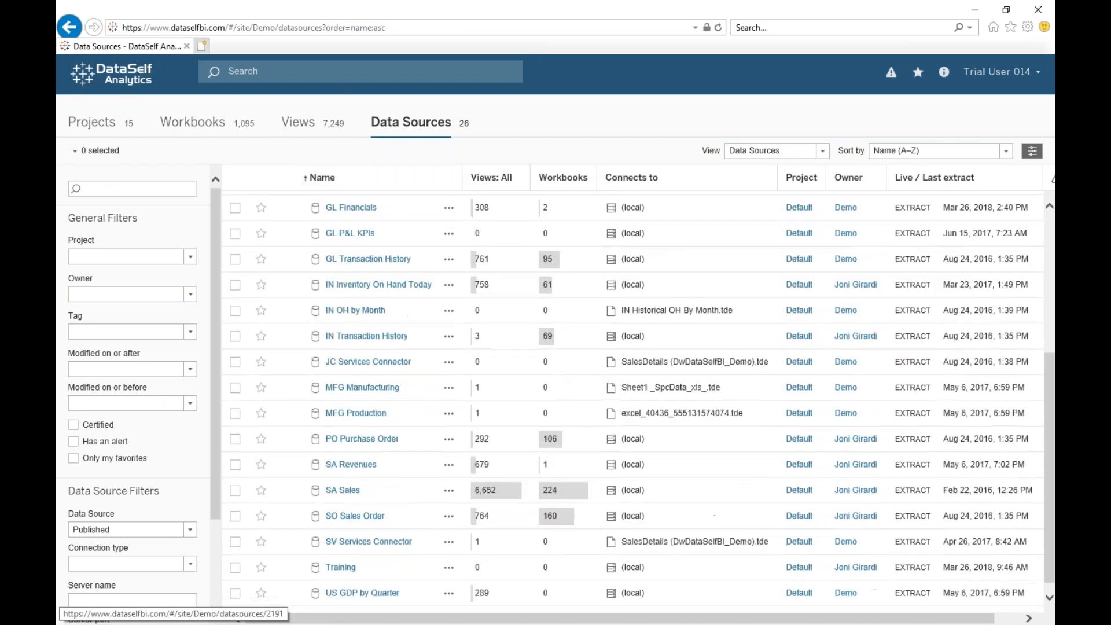
{"action": "left_click", "coordinate": [450, 470]}
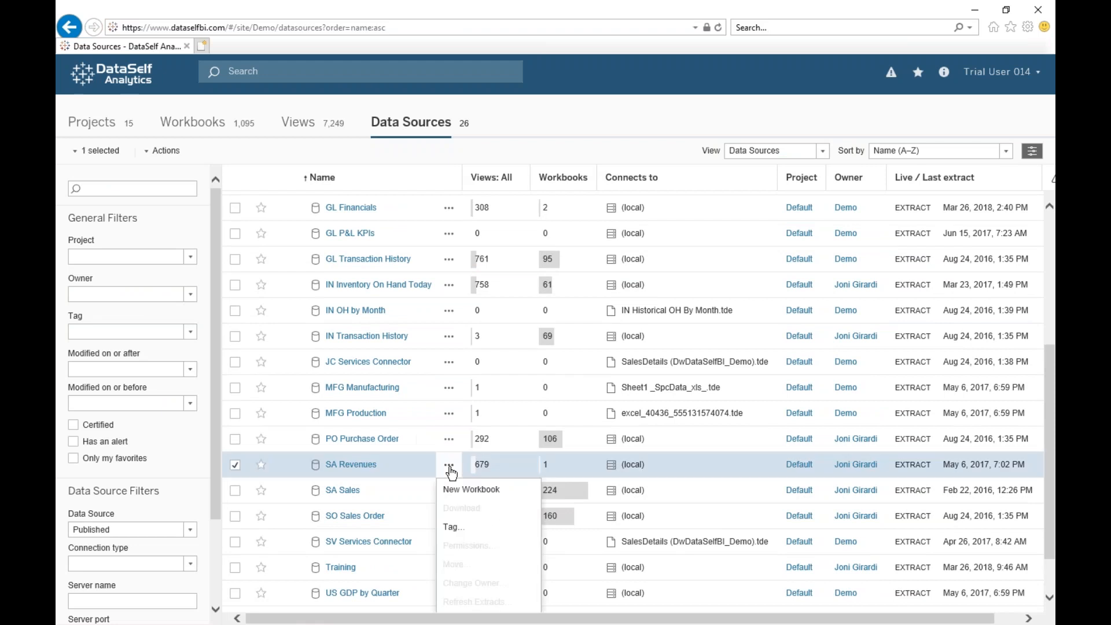
{"action": "left_click", "coordinate": [472, 492]}
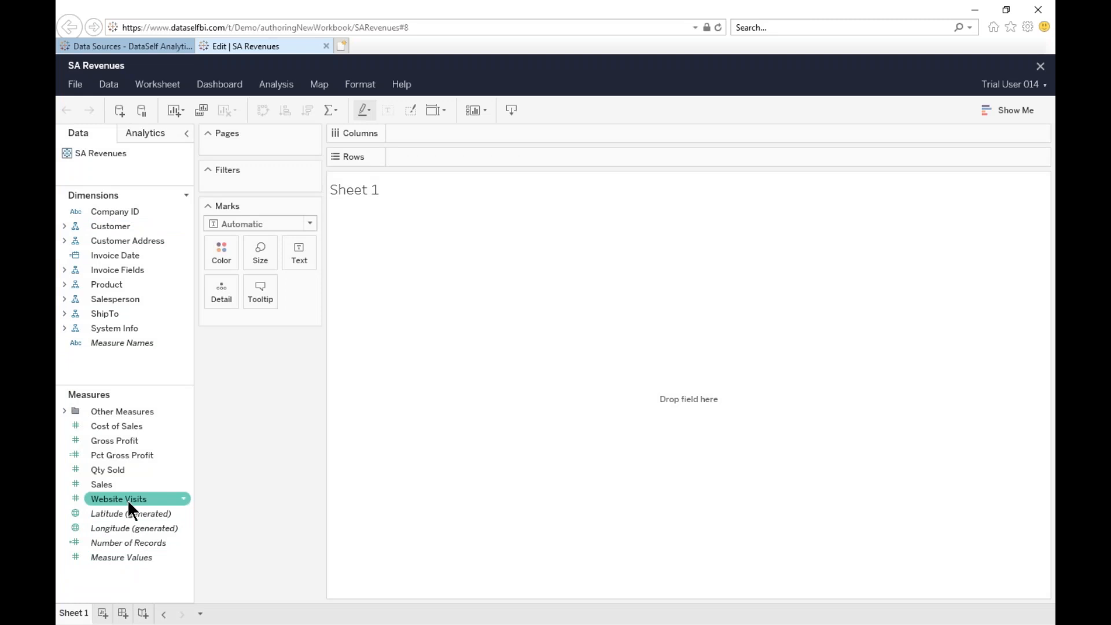
Show the total Number of Records on the empty sheet, and undo that placement.
{"action": "left_click_drag", "start_coordinate": [128, 543], "coordinate": [386, 319]}
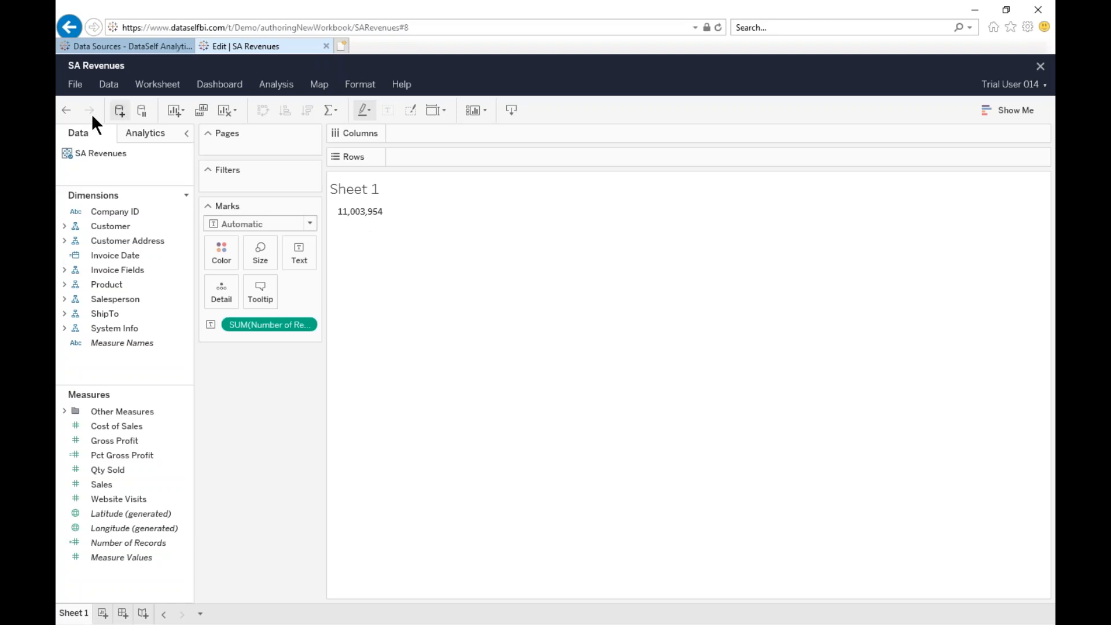
{"action": "left_click", "coordinate": [66, 110]}
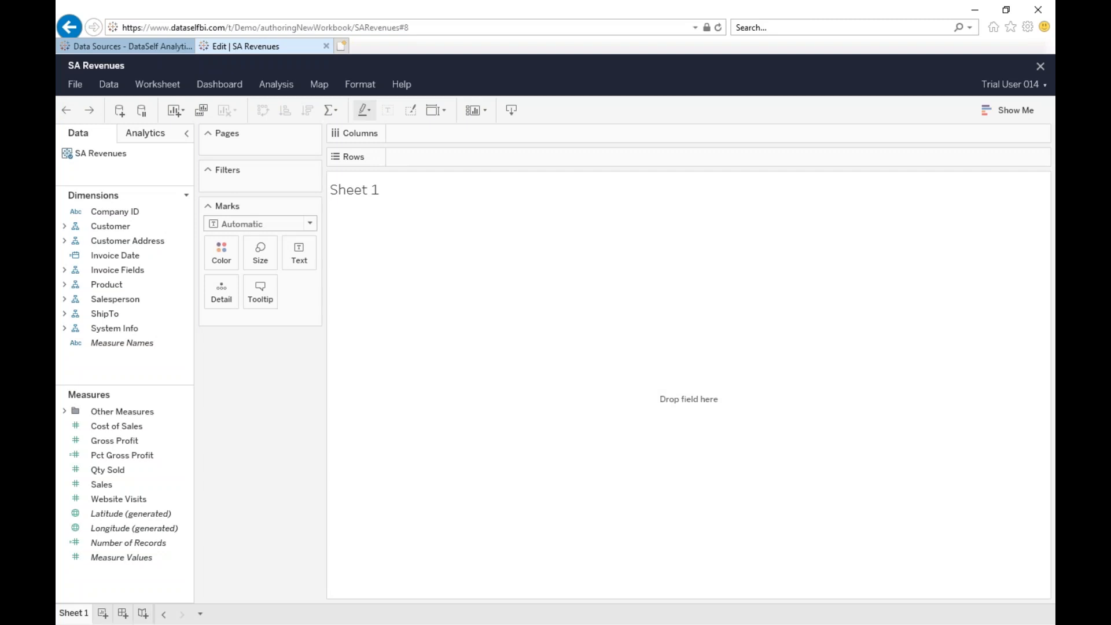
Build a table of Sales by Customer Name in the rows and sort it by sales in descending order.
{"action": "left_click", "coordinate": [64, 226]}
{"action": "mouse_move", "coordinate": [112, 282]}
{"action": "left_mouse_down"}
{"action": "mouse_move", "coordinate": [313, 248]}
{"action": "mouse_move", "coordinate": [395, 157]}
{"action": "left_mouse_up"}
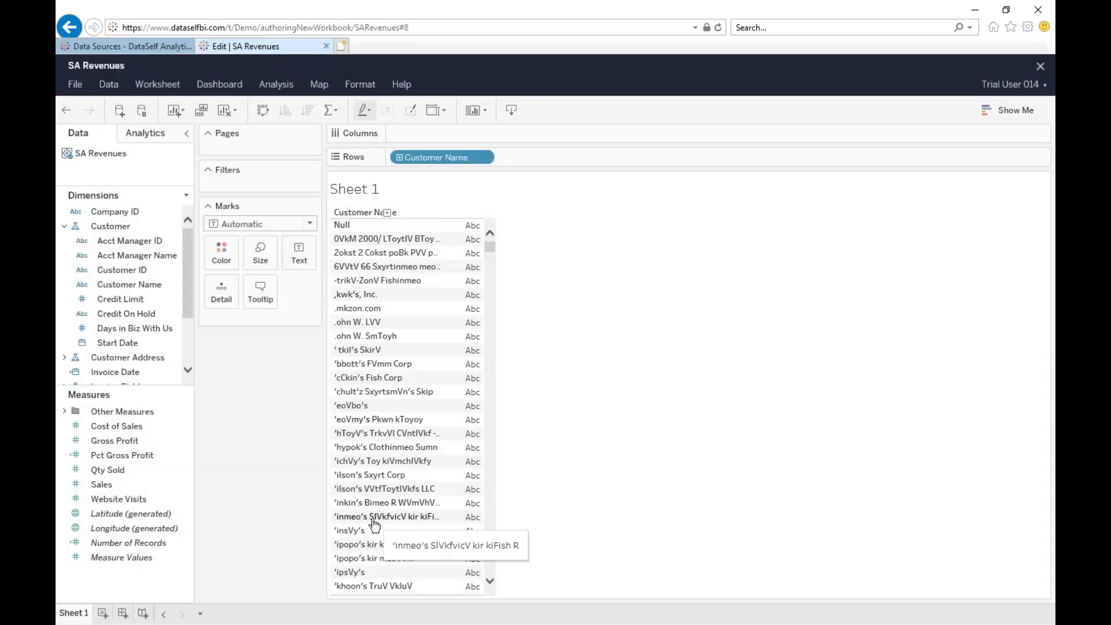
{"action": "left_click_drag", "start_coordinate": [103, 485], "coordinate": [450, 386]}
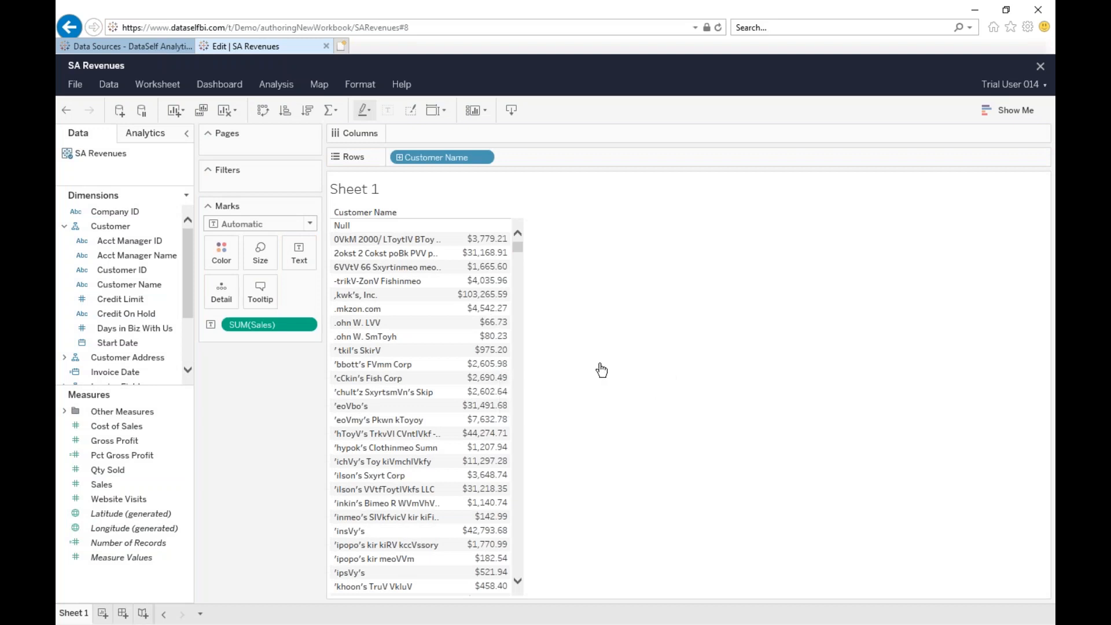
{"action": "left_click", "coordinate": [308, 109]}
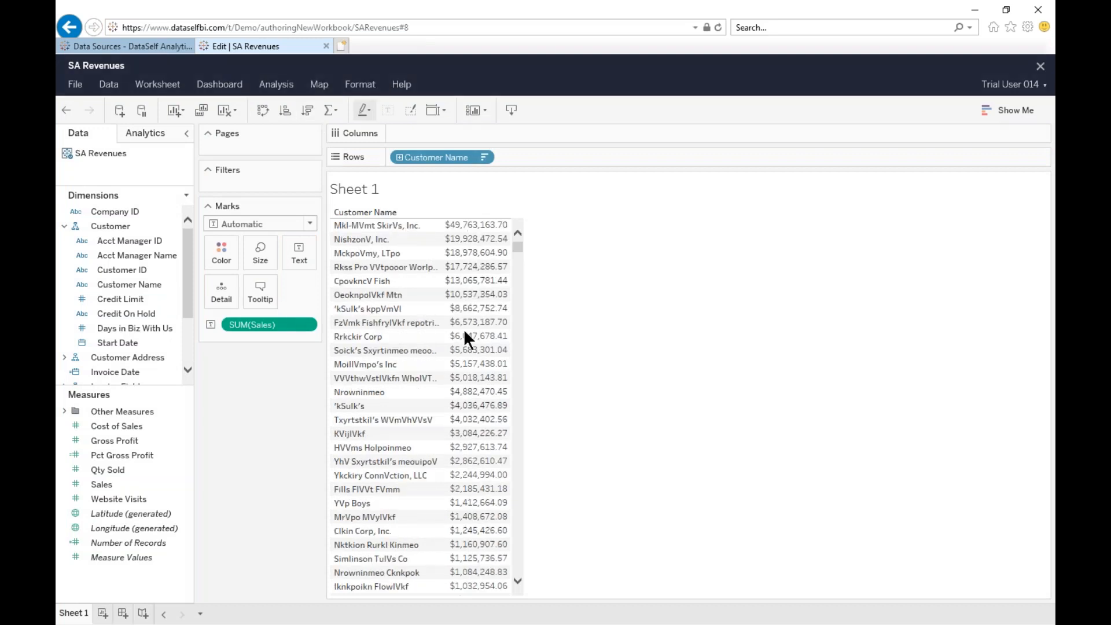
{"action": "mouse_move", "coordinate": [459, 392]}
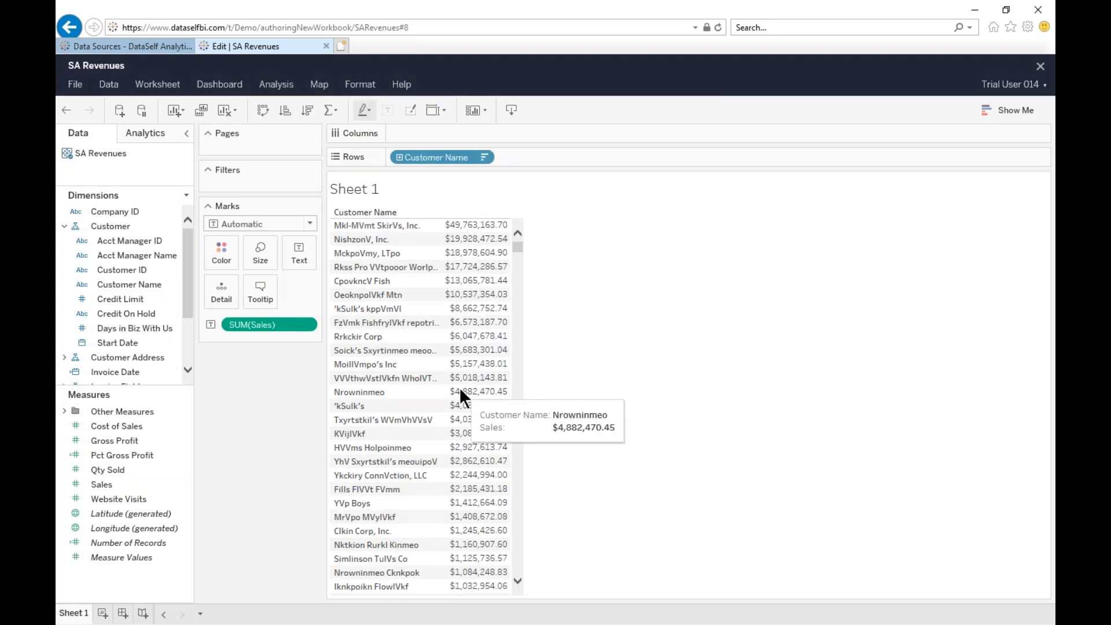
Show column grand totals and place the column totals at the top of the table.
{"action": "left_click", "coordinate": [338, 110]}
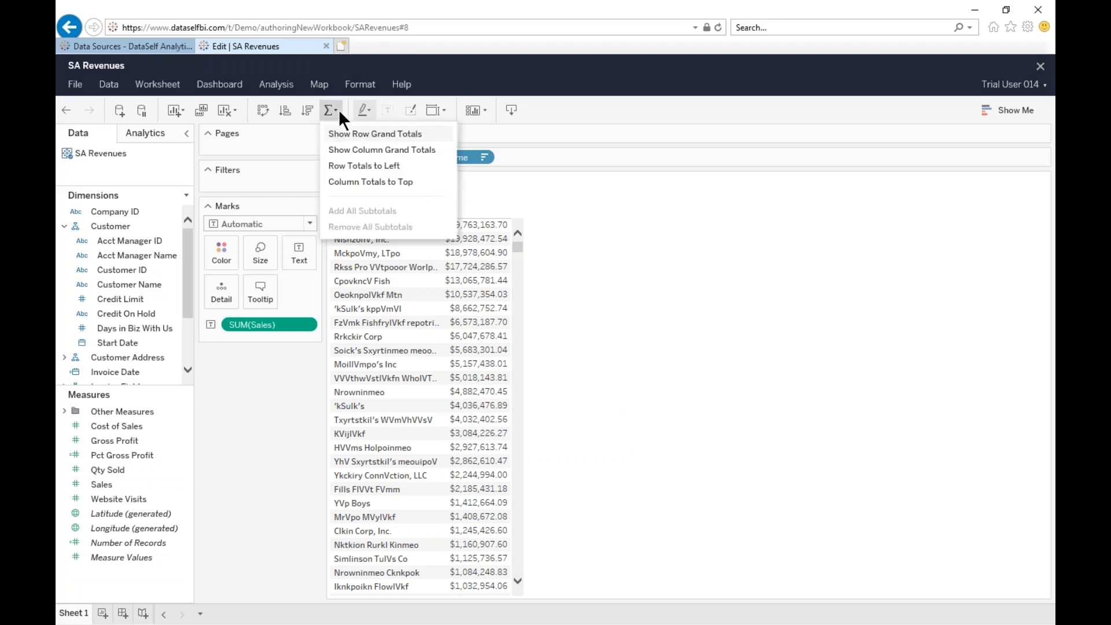
{"action": "left_click", "coordinate": [381, 148]}
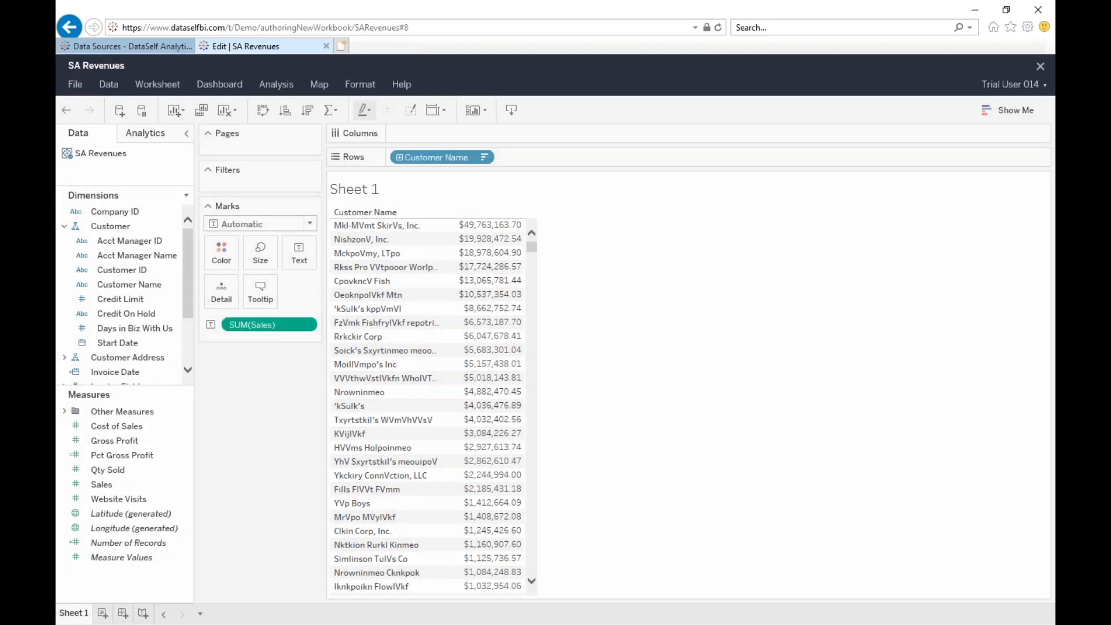
{"action": "left_click", "coordinate": [331, 115]}
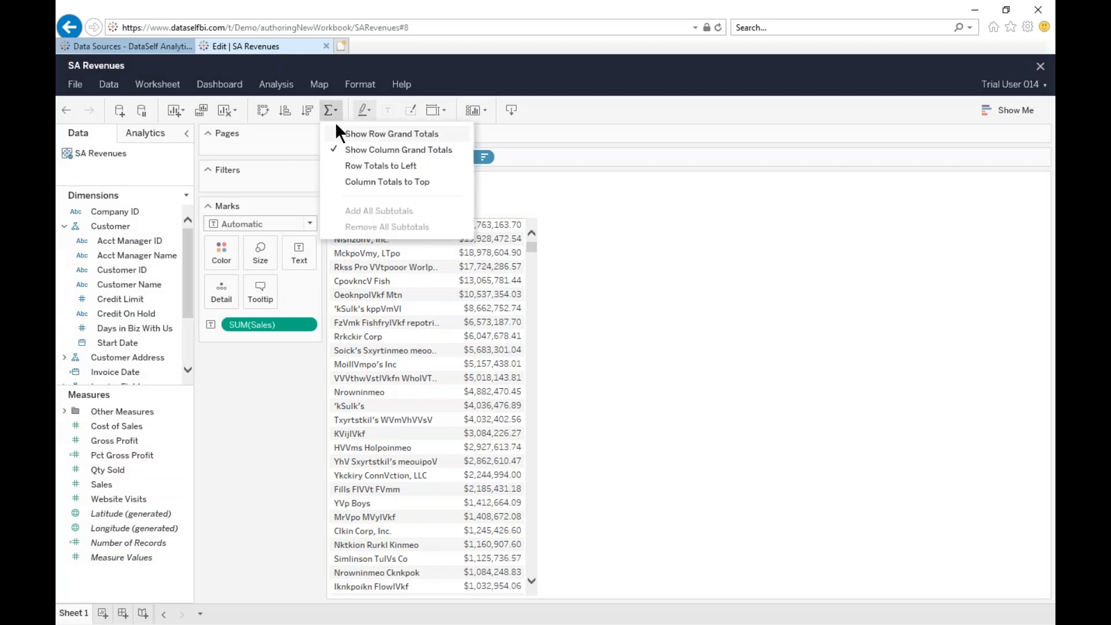
{"action": "left_click", "coordinate": [356, 181]}
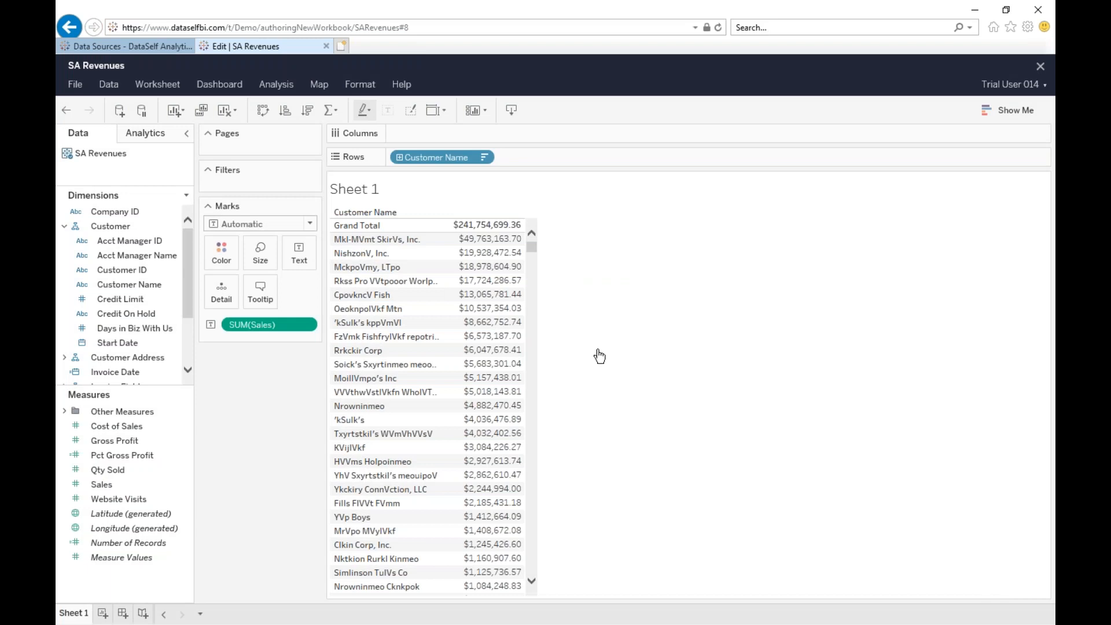
Add Invoice Date to the columns, break it down to year, quarter and month, and review the latest months.
{"action": "left_click", "coordinate": [65, 226]}
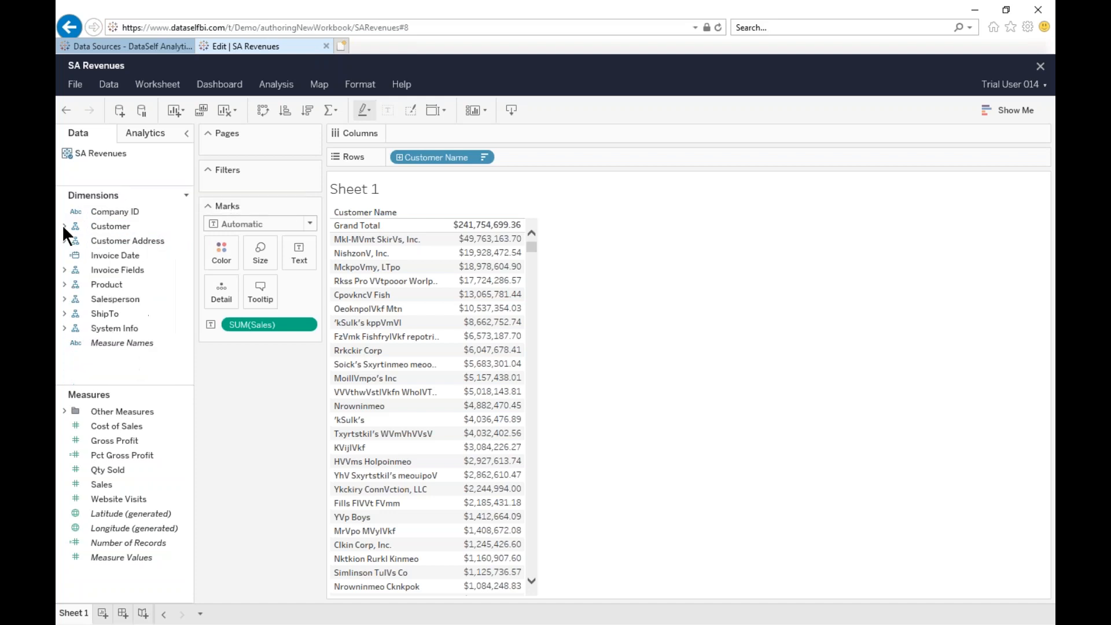
{"action": "left_click_drag", "start_coordinate": [110, 254], "coordinate": [405, 133]}
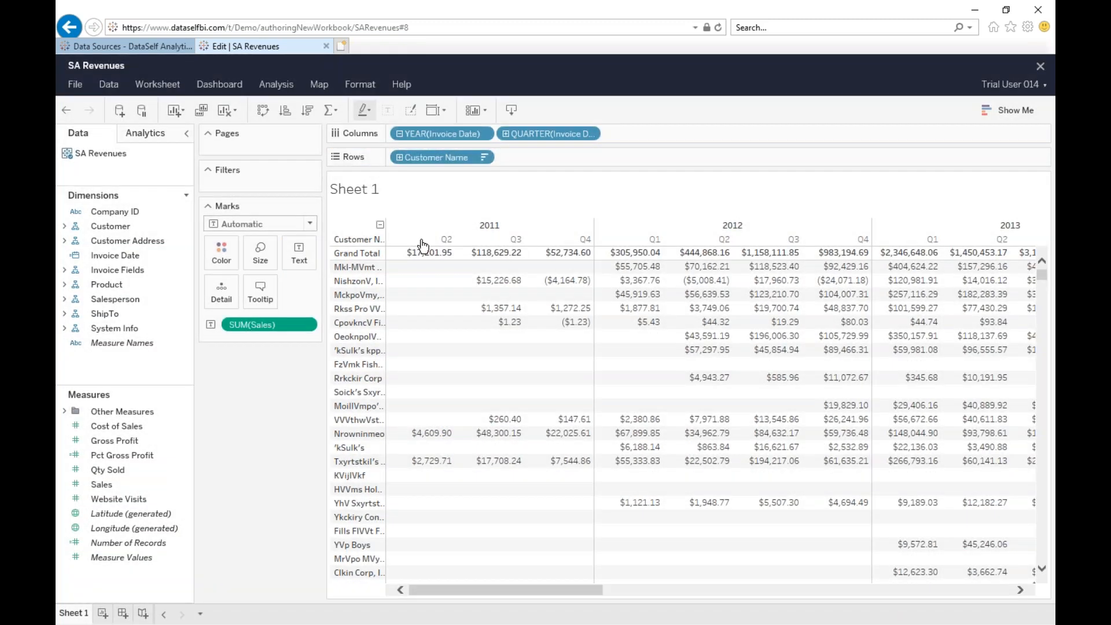
{"action": "left_click", "coordinate": [504, 134]}
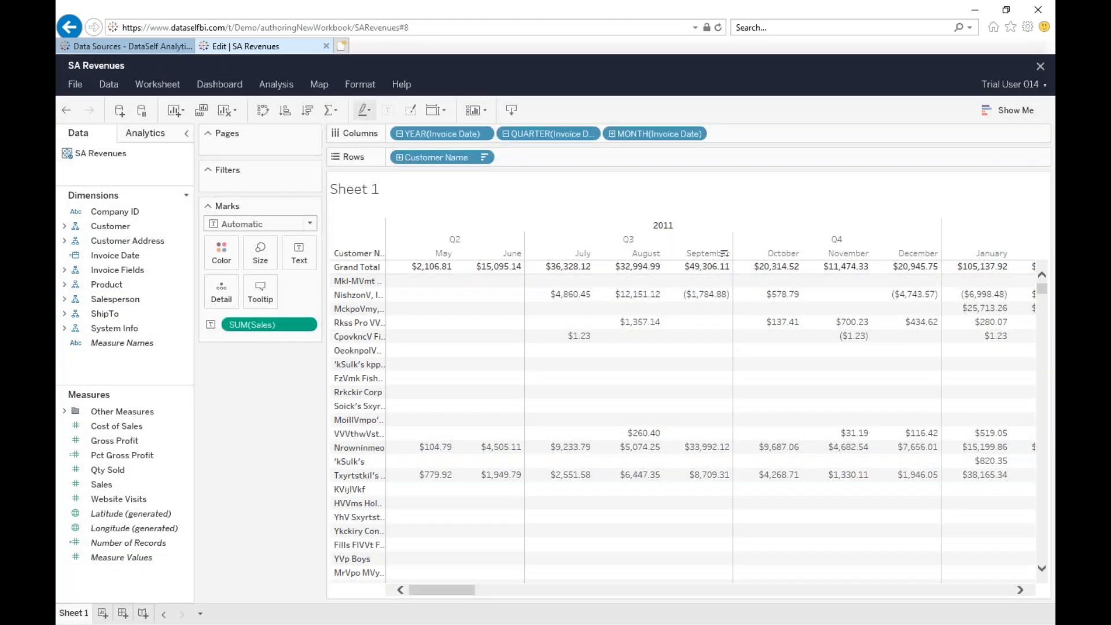
{"action": "left_click_drag", "start_coordinate": [456, 591], "coordinate": [1000, 592]}
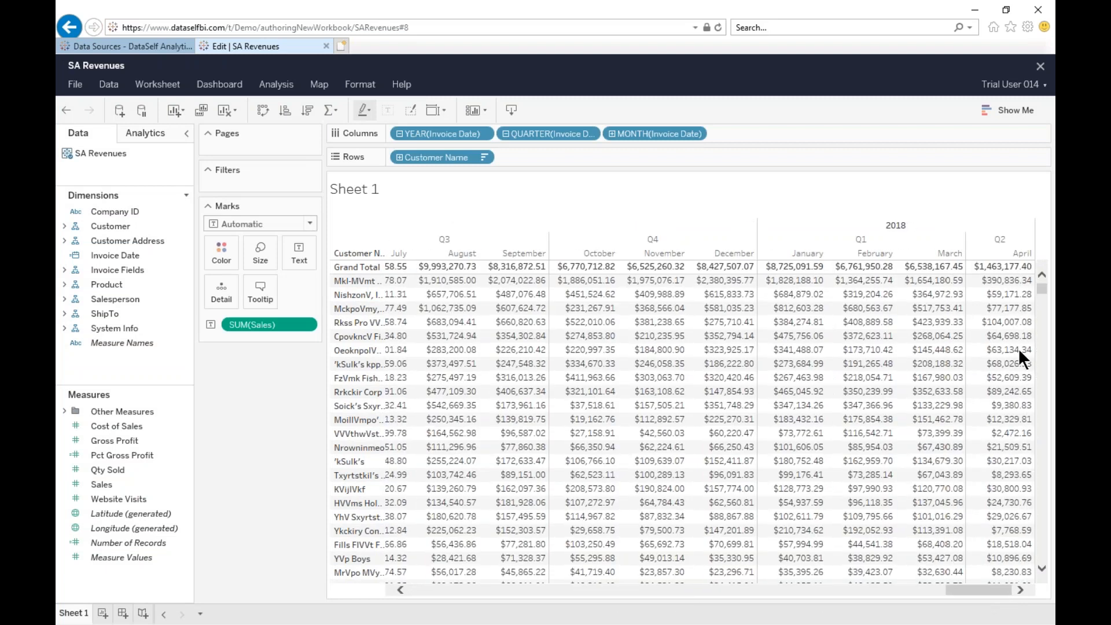
{"action": "mouse_move", "coordinate": [1019, 350]}
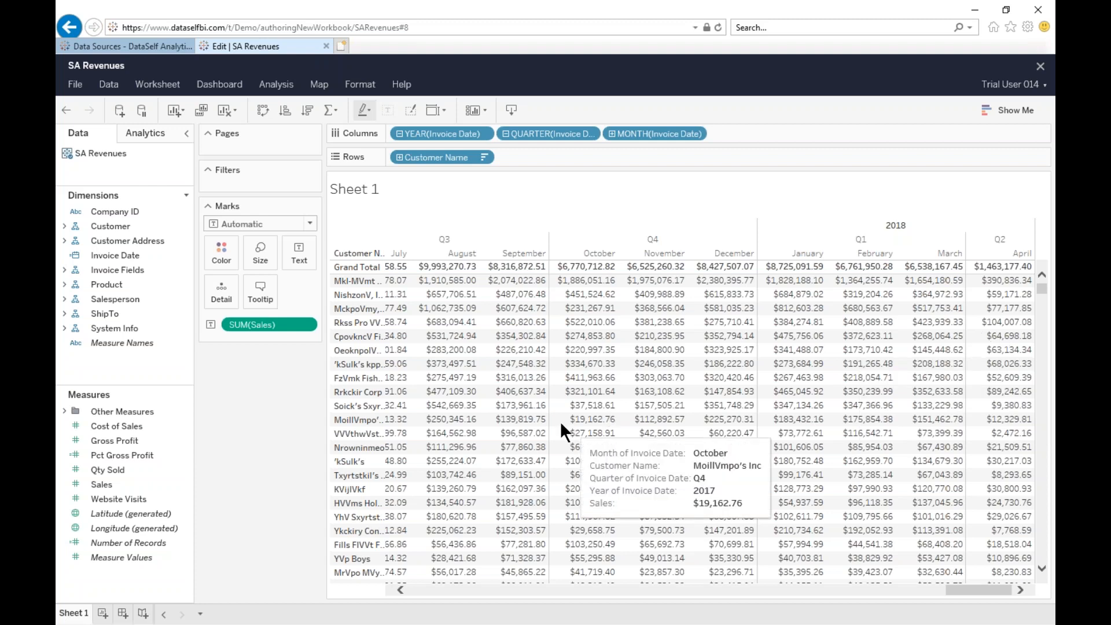
Add an Invoice Date filter with its control shown, as a relative date limited to this month.
{"action": "left_click", "coordinate": [111, 255]}
{"action": "left_click_drag", "start_coordinate": [110, 253], "coordinate": [248, 184]}
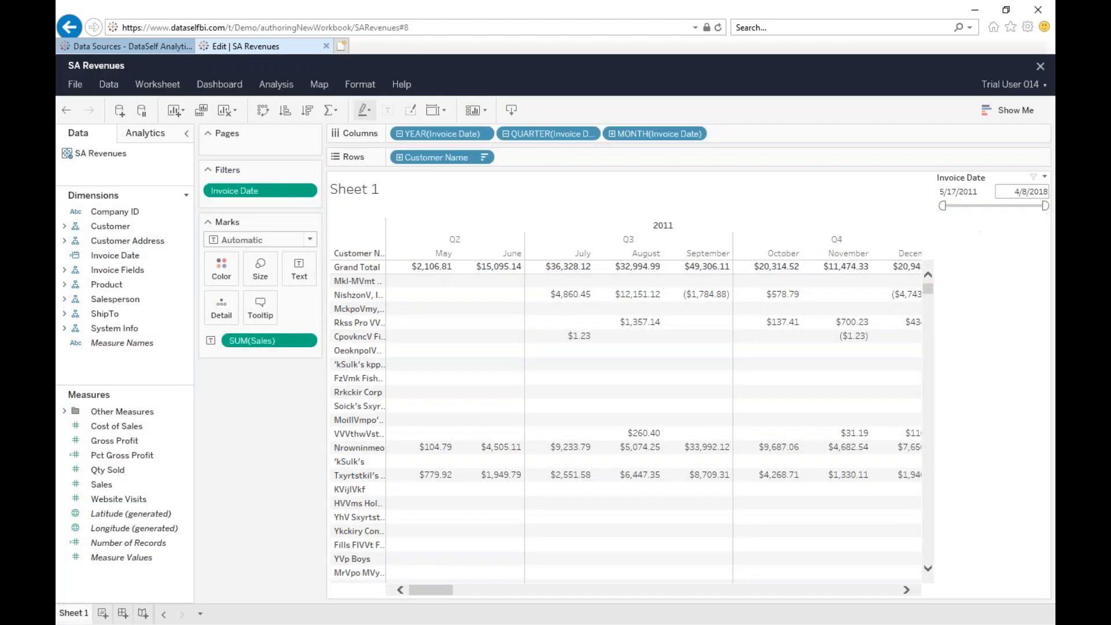
{"action": "left_click", "coordinate": [1045, 177]}
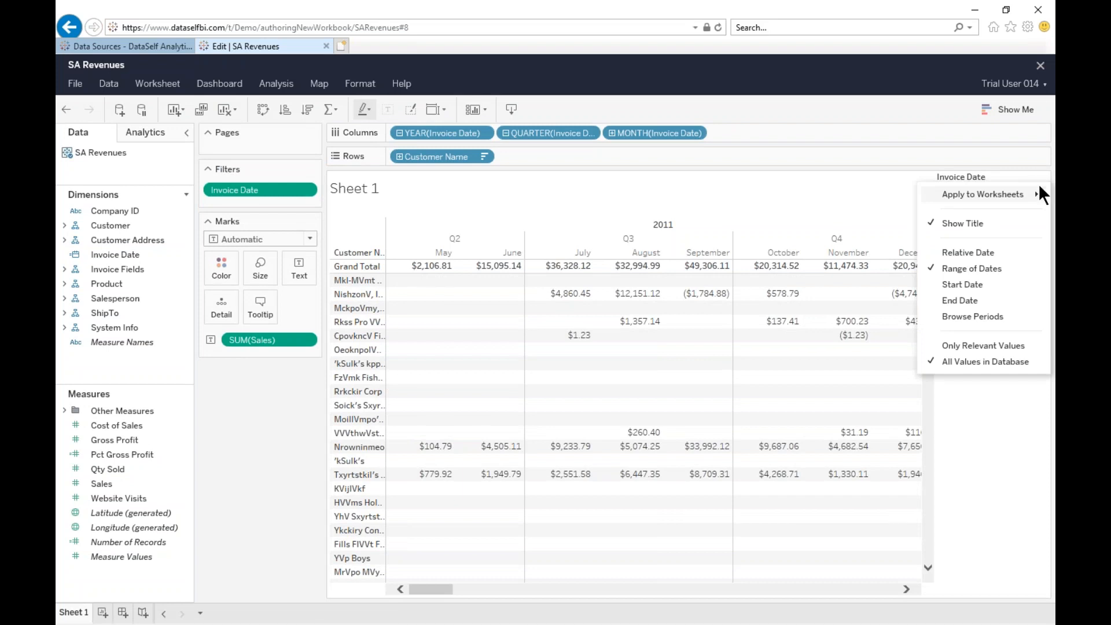
{"action": "left_click", "coordinate": [966, 253]}
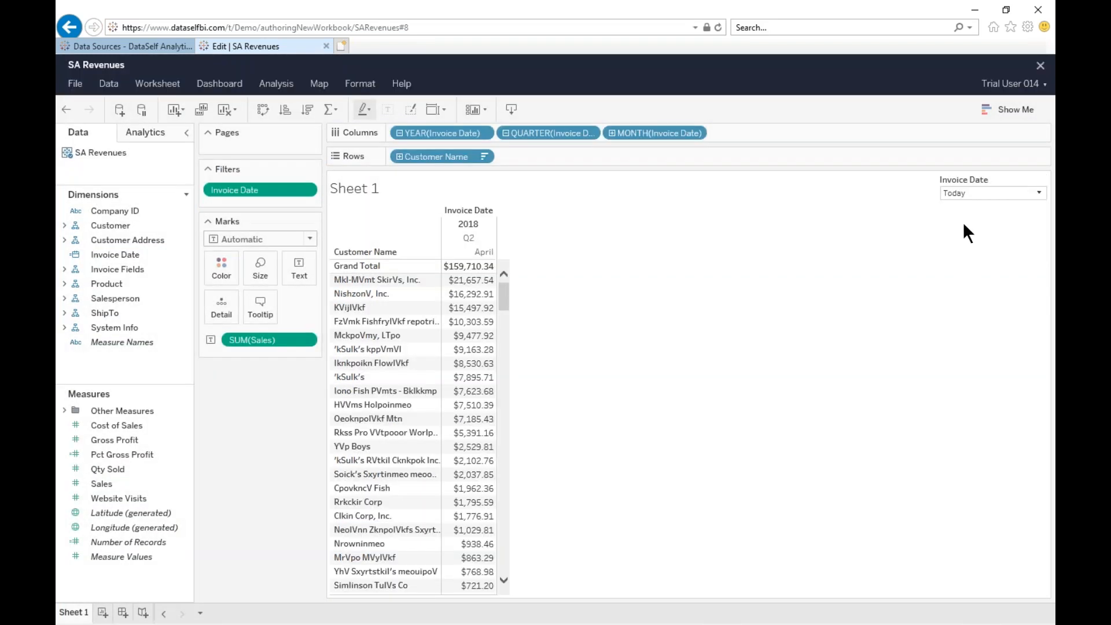
{"action": "left_click", "coordinate": [967, 195]}
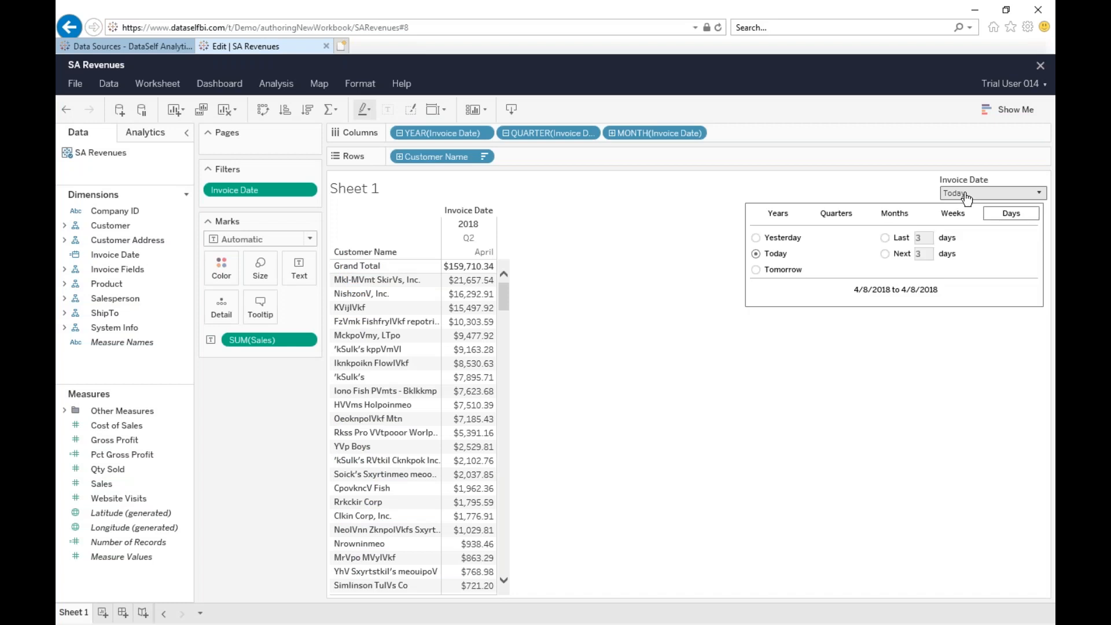
{"action": "left_click", "coordinate": [896, 214]}
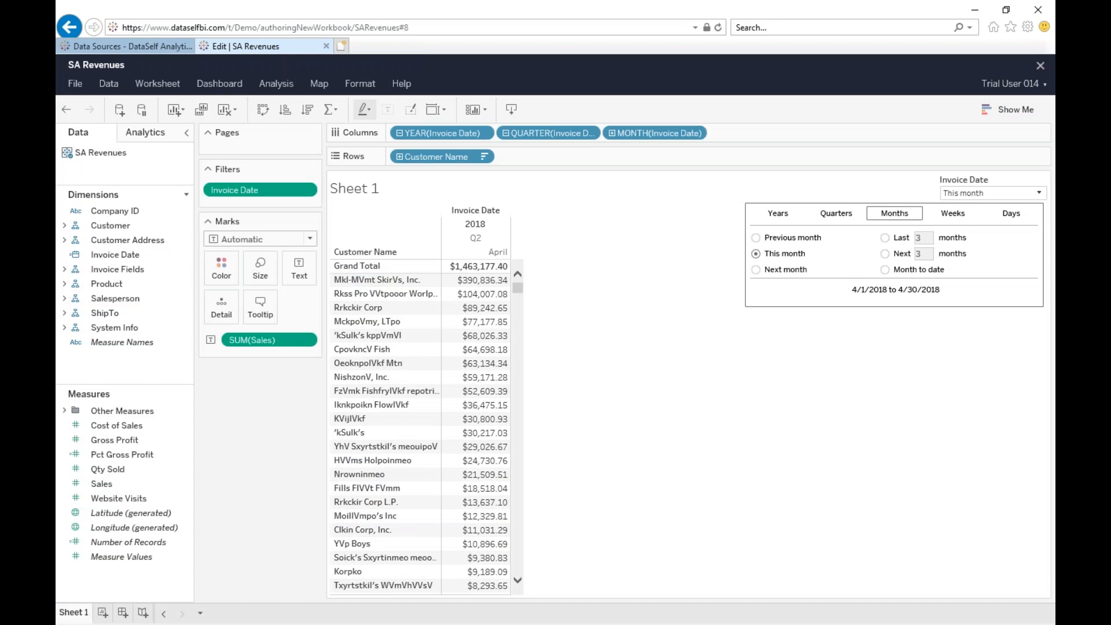
{"action": "key", "text": "Escape"}
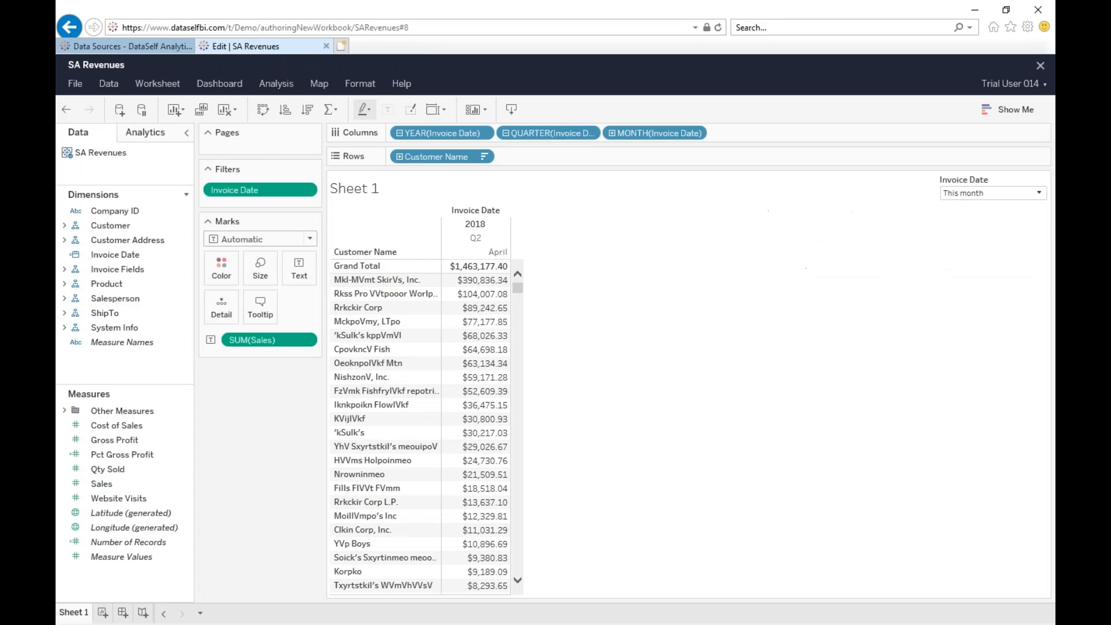
Try the Invoice Date filter with the previous month and the last 2 months, and return it to this month.
{"action": "left_click", "coordinate": [977, 200]}
{"action": "left_click", "coordinate": [801, 237]}
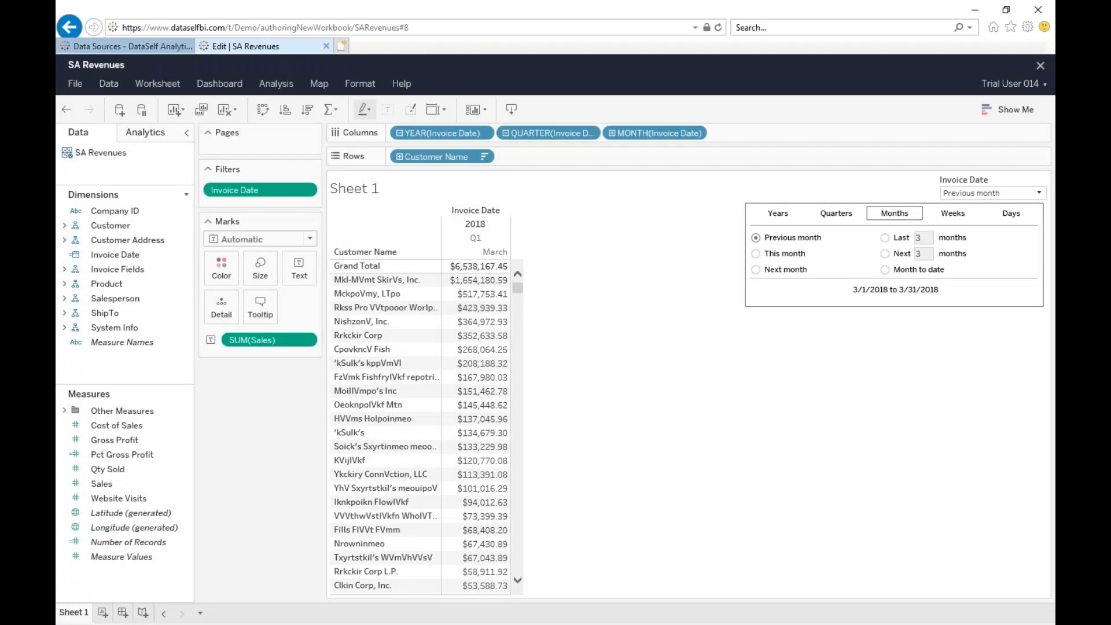
{"action": "left_click", "coordinate": [886, 238]}
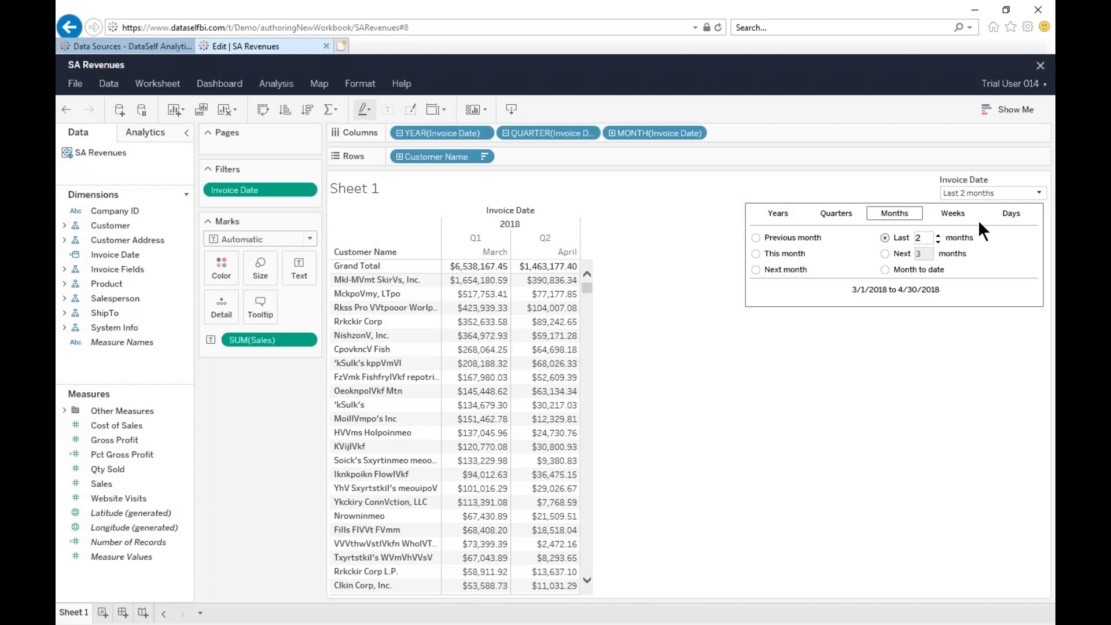
{"action": "left_click", "coordinate": [783, 256]}
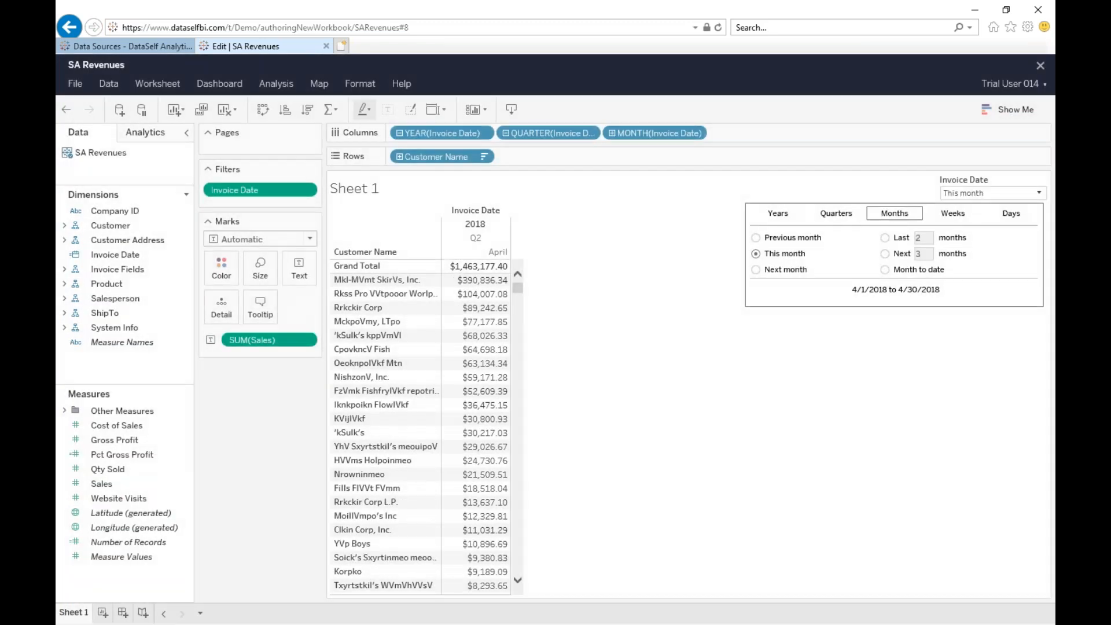
{"action": "left_click", "coordinate": [664, 272]}
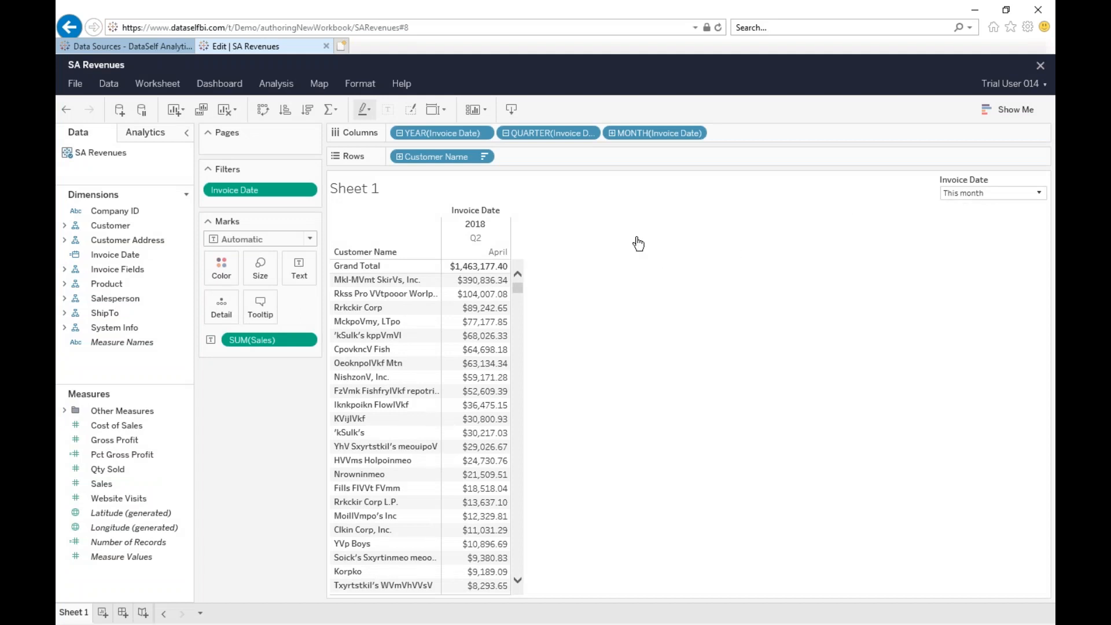
Remove the Invoice Date year, quarter and month fields from the columns.
{"action": "mouse_move", "coordinate": [498, 253]}
{"action": "left_click_drag", "start_coordinate": [446, 134], "coordinate": [459, 75]}
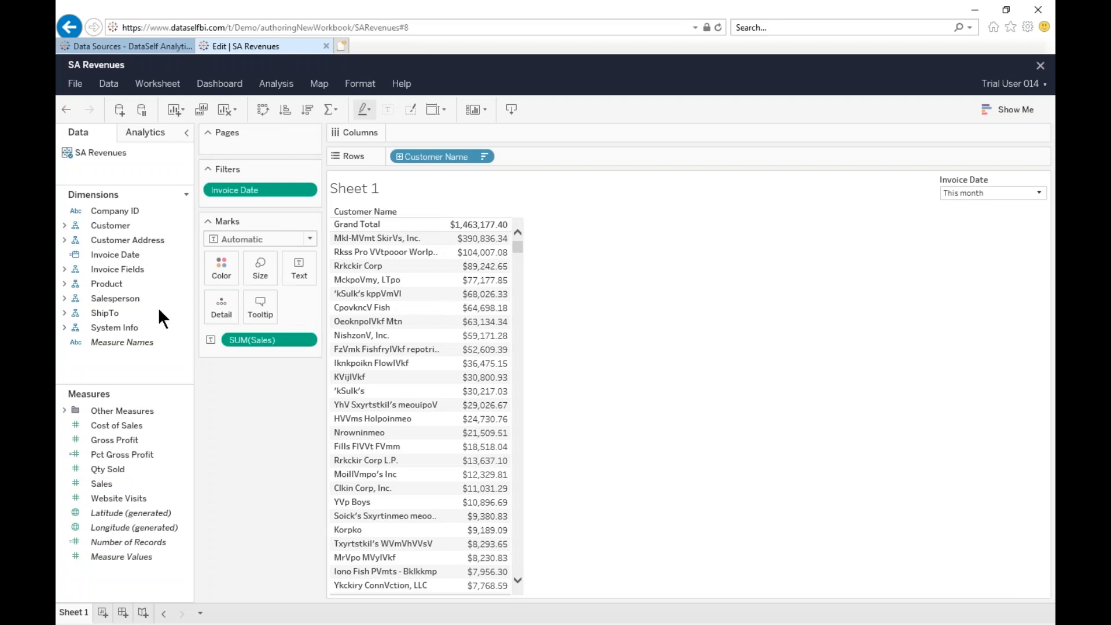
Break the customer sales down by product by adding Product Desc to the rows after Customer Name.
{"action": "left_click", "coordinate": [64, 284]}
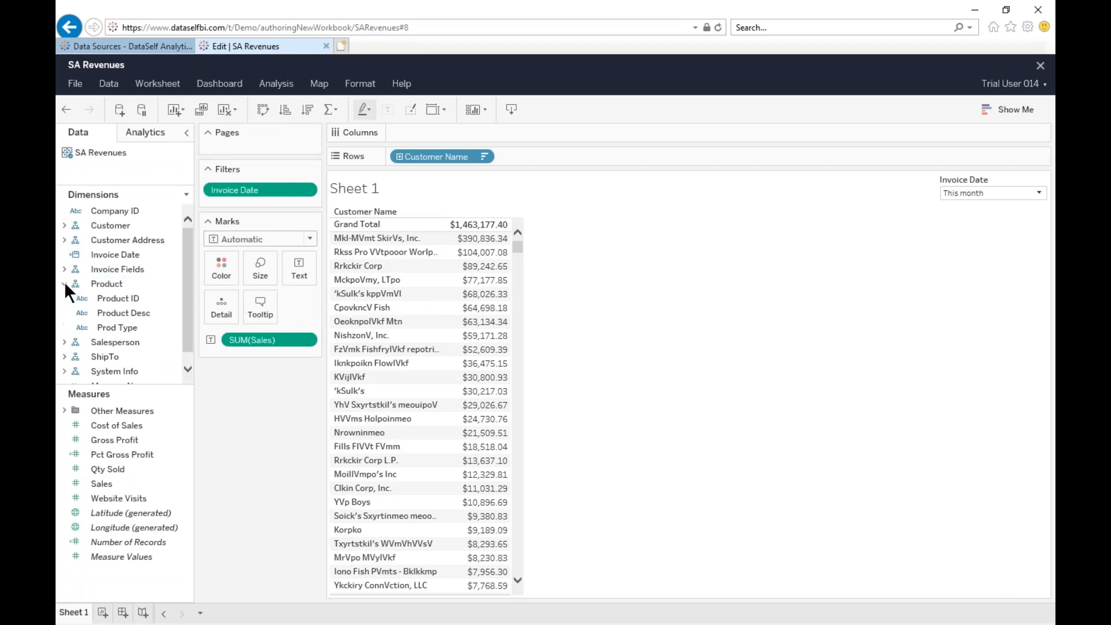
{"action": "left_click_drag", "start_coordinate": [115, 320], "coordinate": [539, 162]}
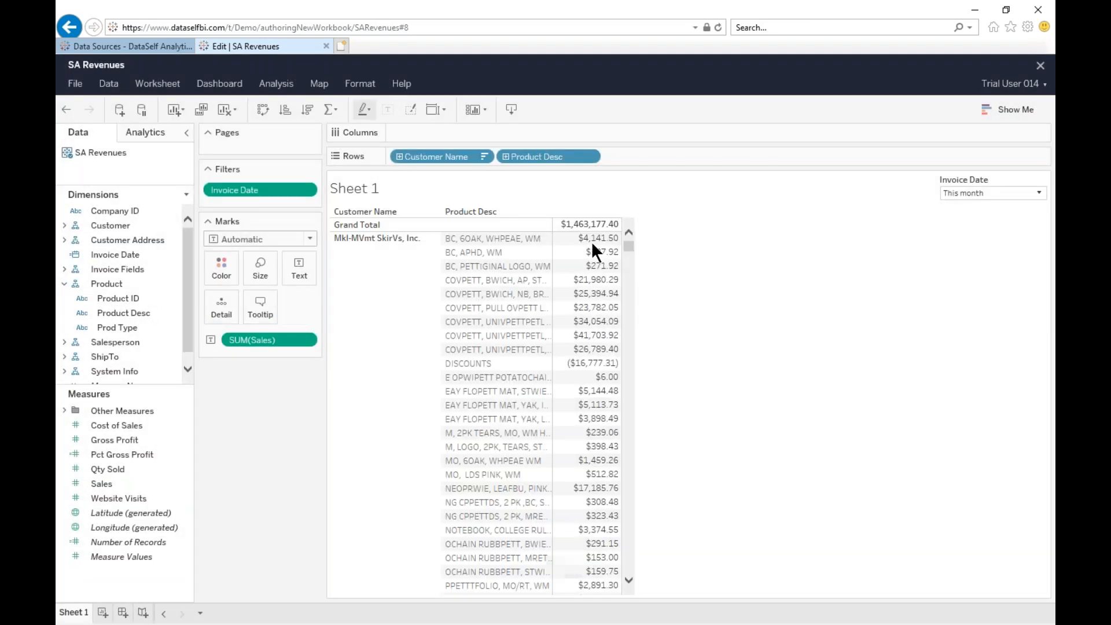
{"action": "mouse_move", "coordinate": [605, 299]}
{"action": "left_click", "coordinate": [64, 283]}
Add Invoice No to the rows between Customer Name and Product Desc, and add all subtotals.
{"action": "left_click", "coordinate": [65, 269]}
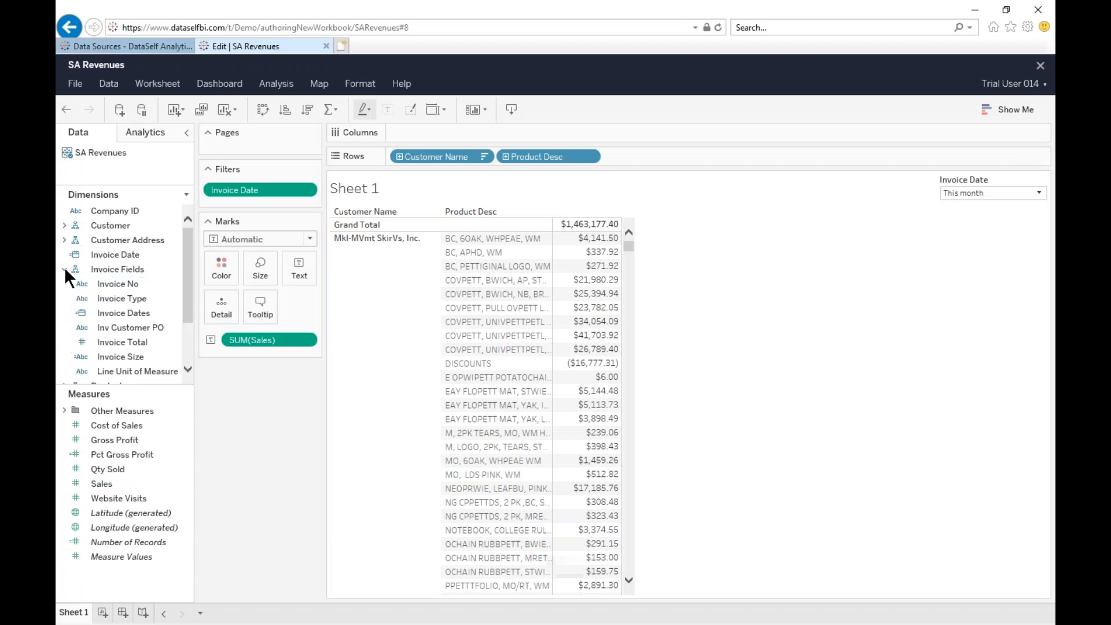
{"action": "left_click_drag", "start_coordinate": [113, 283], "coordinate": [485, 160]}
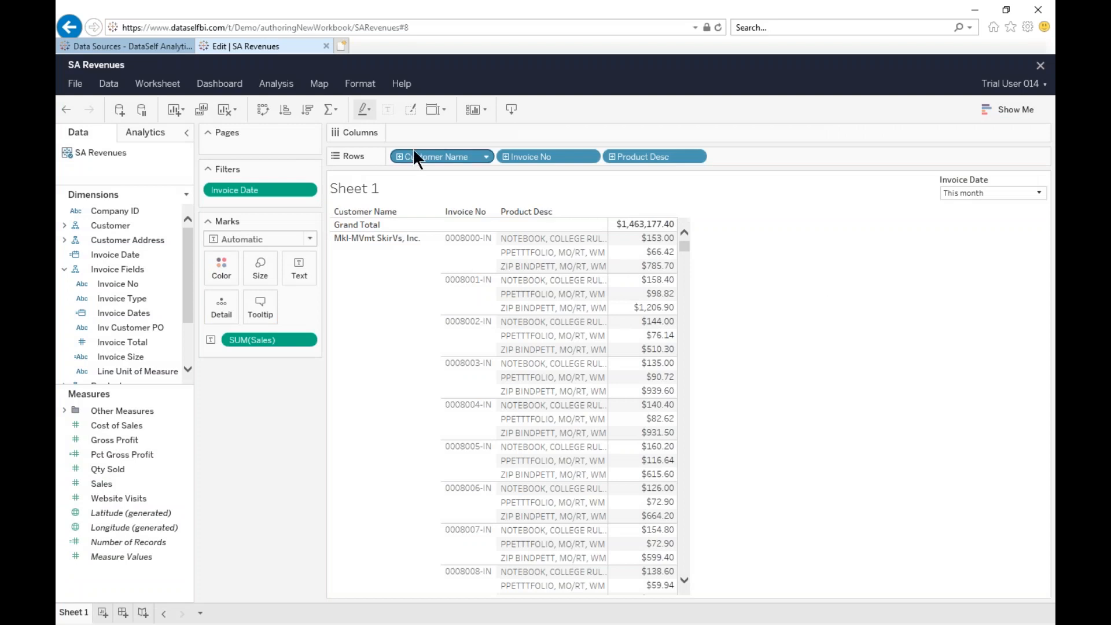
{"action": "left_click", "coordinate": [333, 110]}
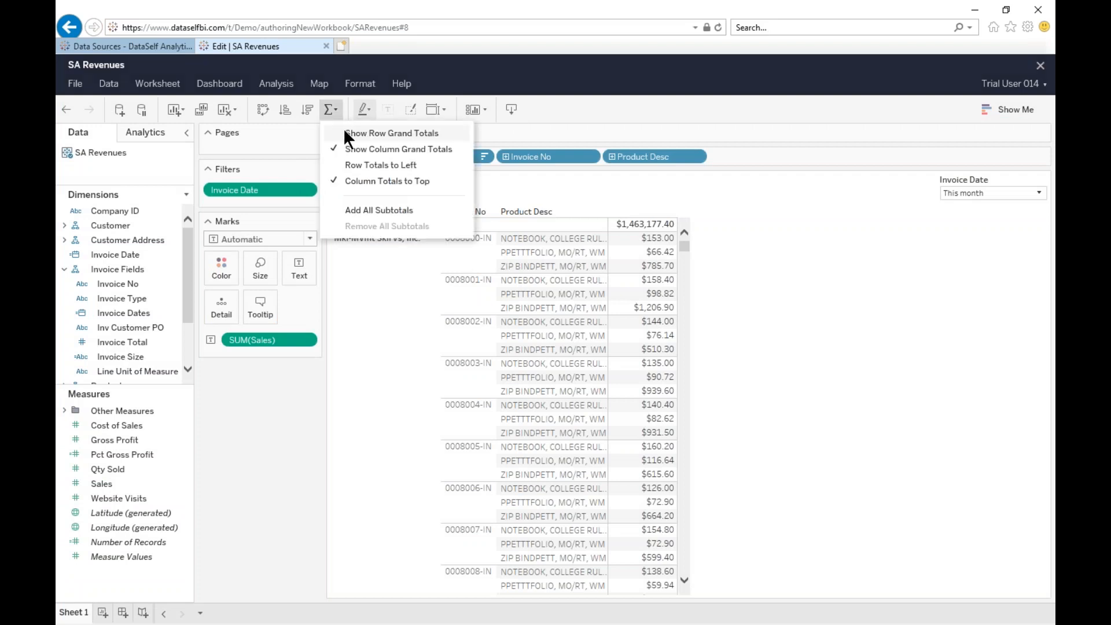
{"action": "left_click", "coordinate": [377, 212]}
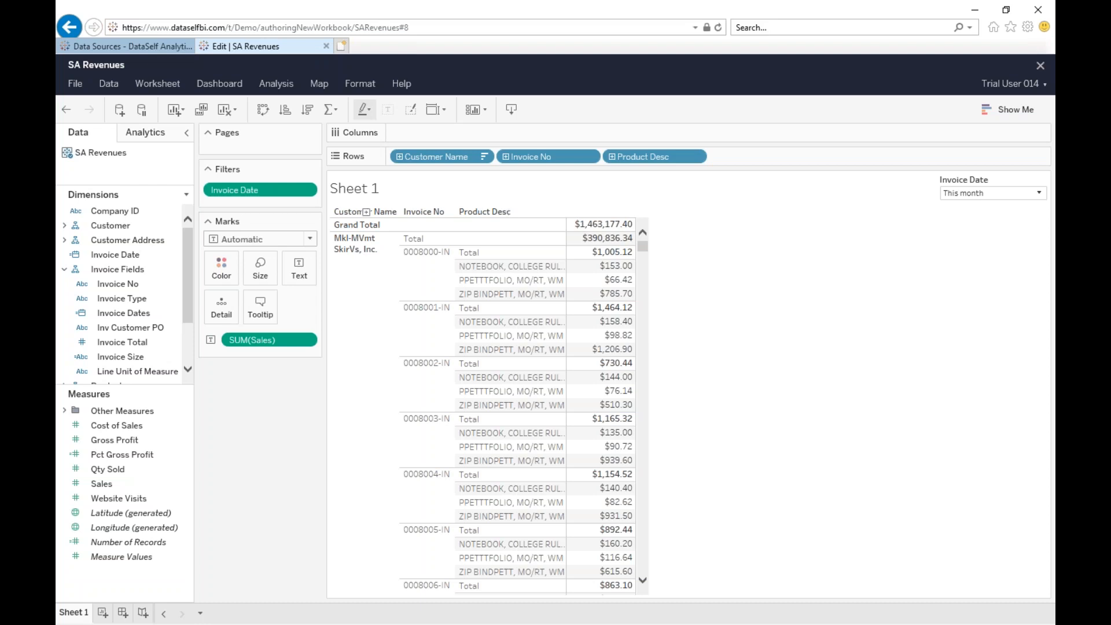
Create a new worksheet and chart Sales over Invoice Date by continuous month.
{"action": "left_click", "coordinate": [171, 499]}
{"action": "left_click", "coordinate": [149, 467]}
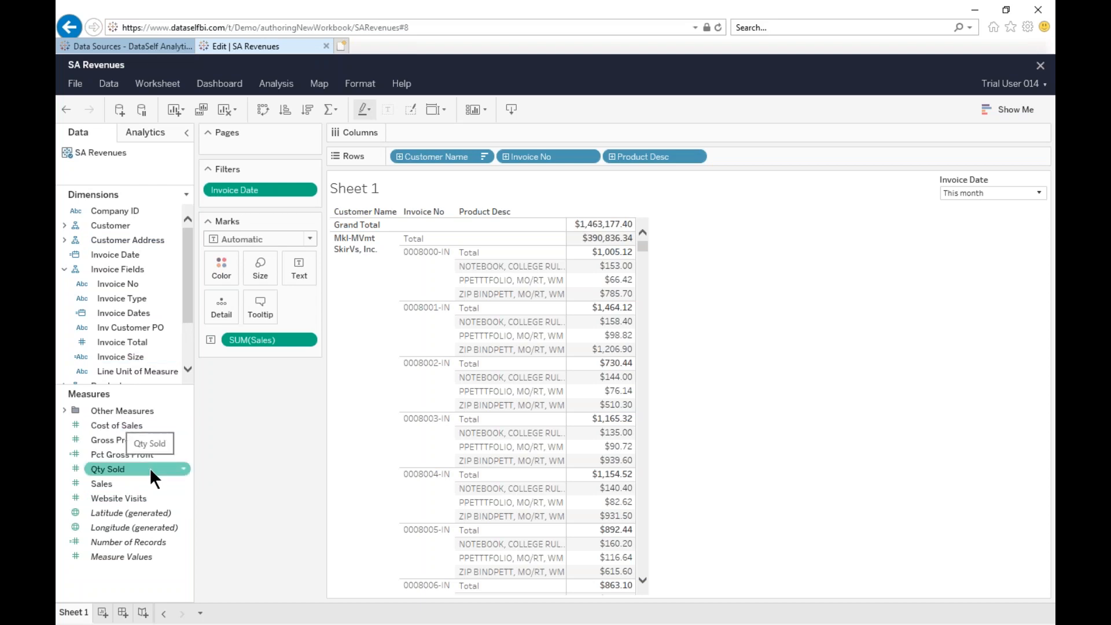
{"action": "left_click", "coordinate": [103, 613]}
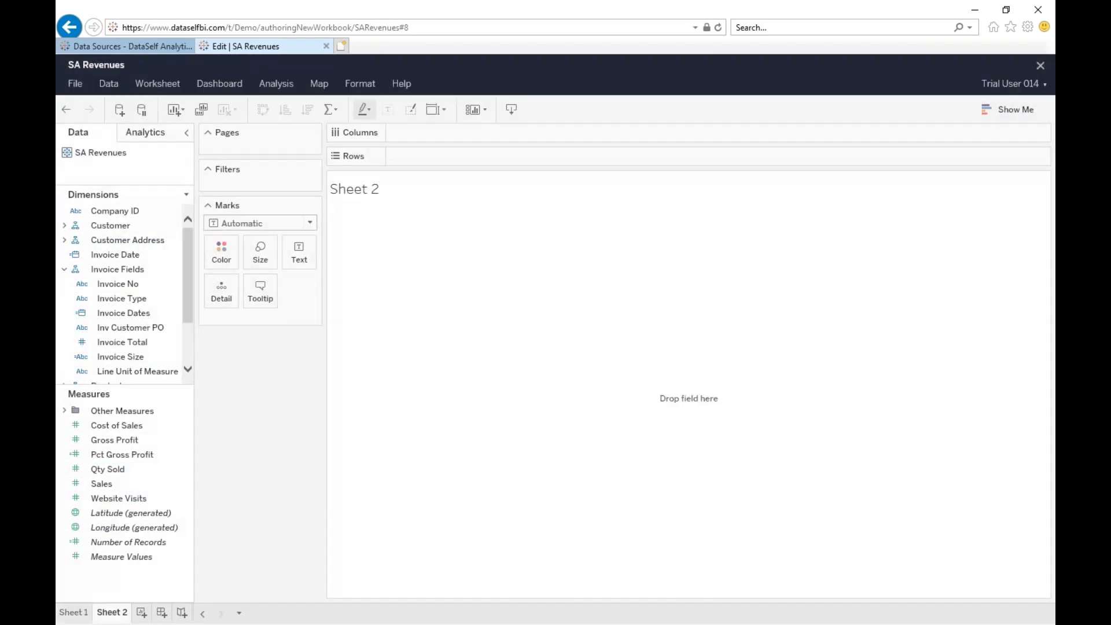
{"action": "double_click", "coordinate": [106, 484]}
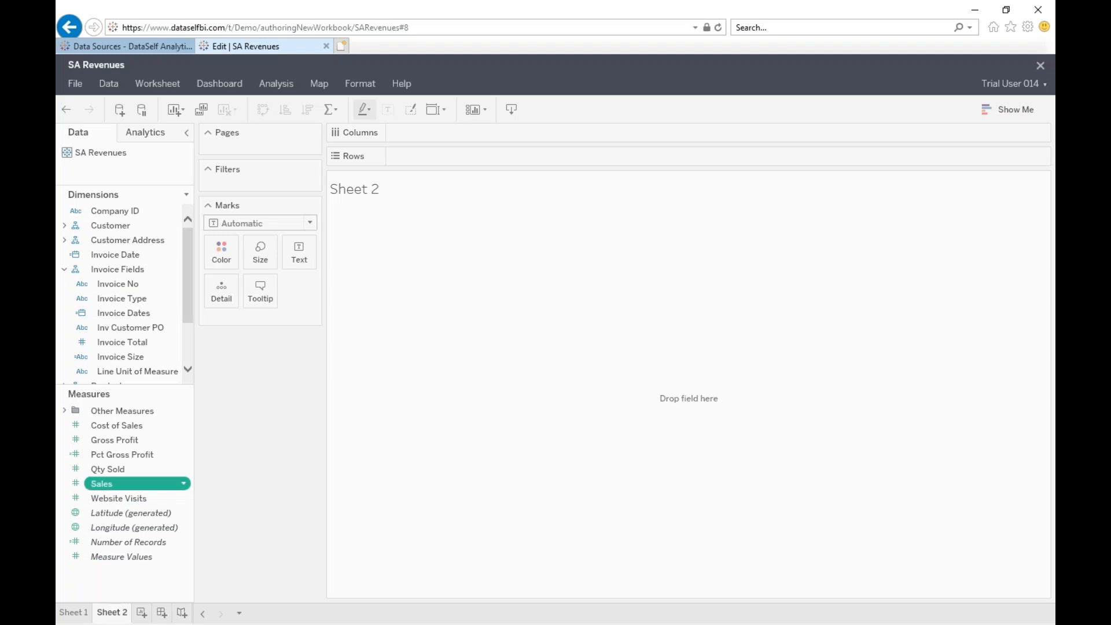
{"action": "double_click", "coordinate": [128, 255]}
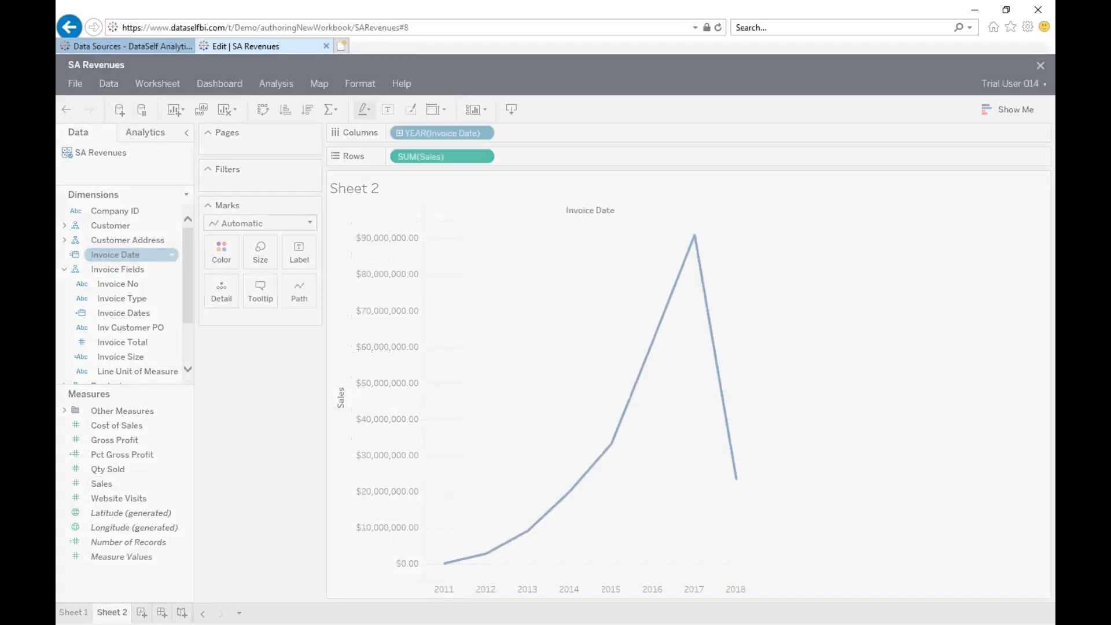
{"action": "left_click", "coordinate": [485, 132]}
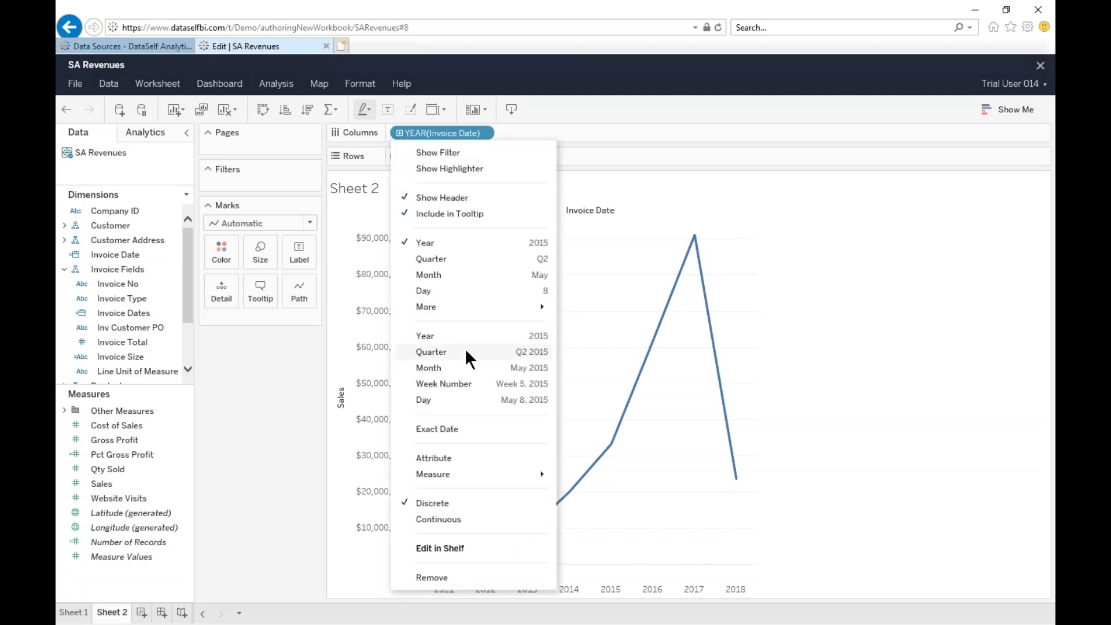
{"action": "left_click", "coordinate": [465, 366]}
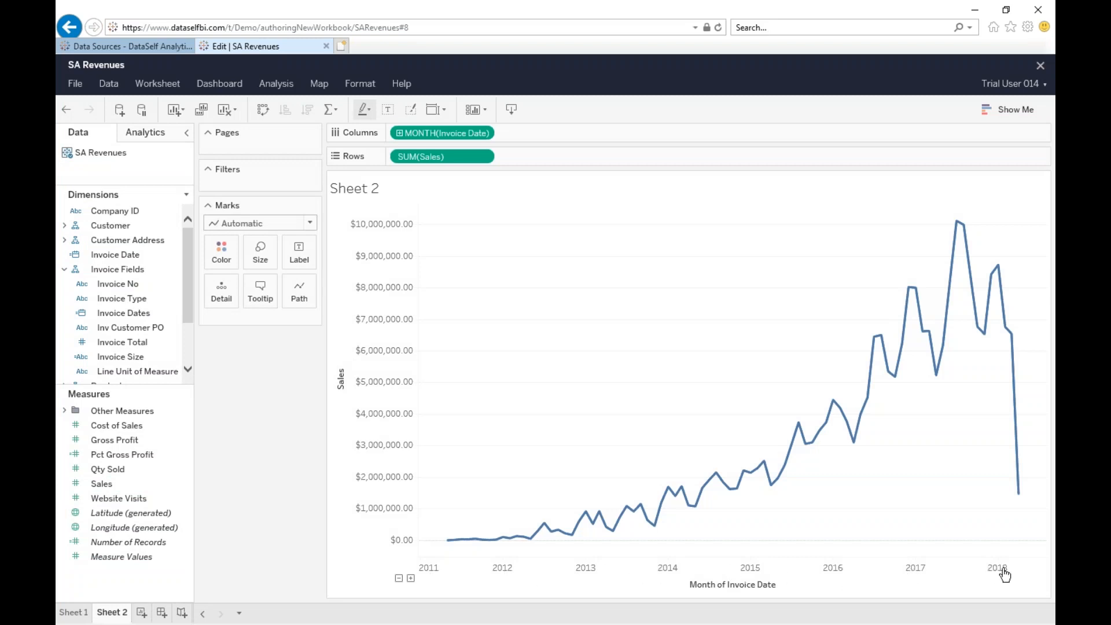
Add Website Visits to the rows before Sales and convert the charts into a dual combination chart.
{"action": "left_click", "coordinate": [114, 501]}
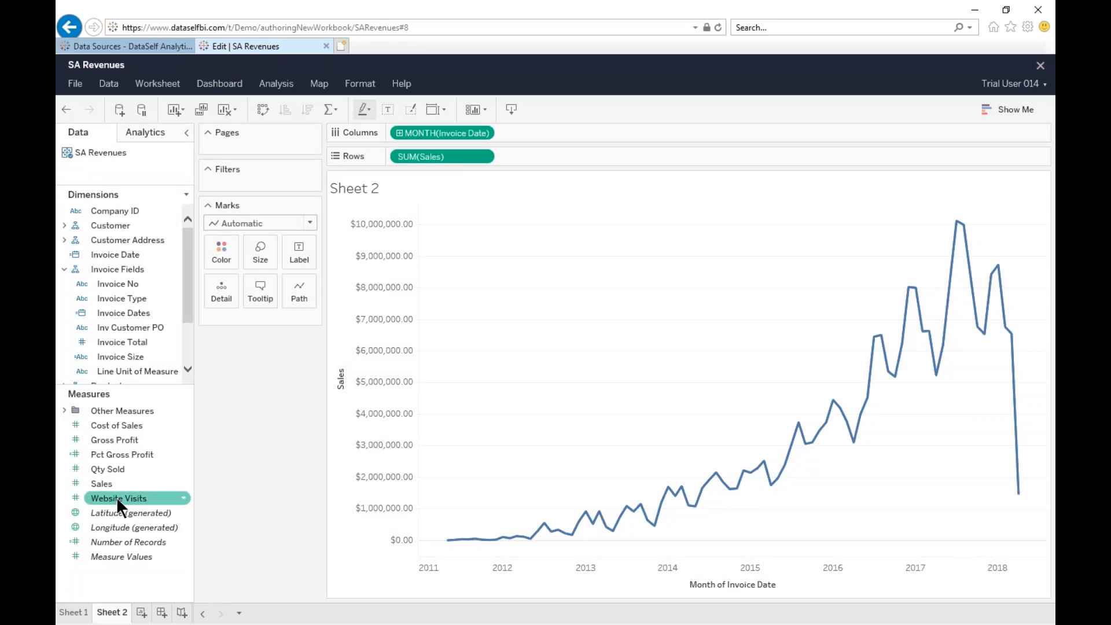
{"action": "left_click_drag", "start_coordinate": [115, 500], "coordinate": [389, 157]}
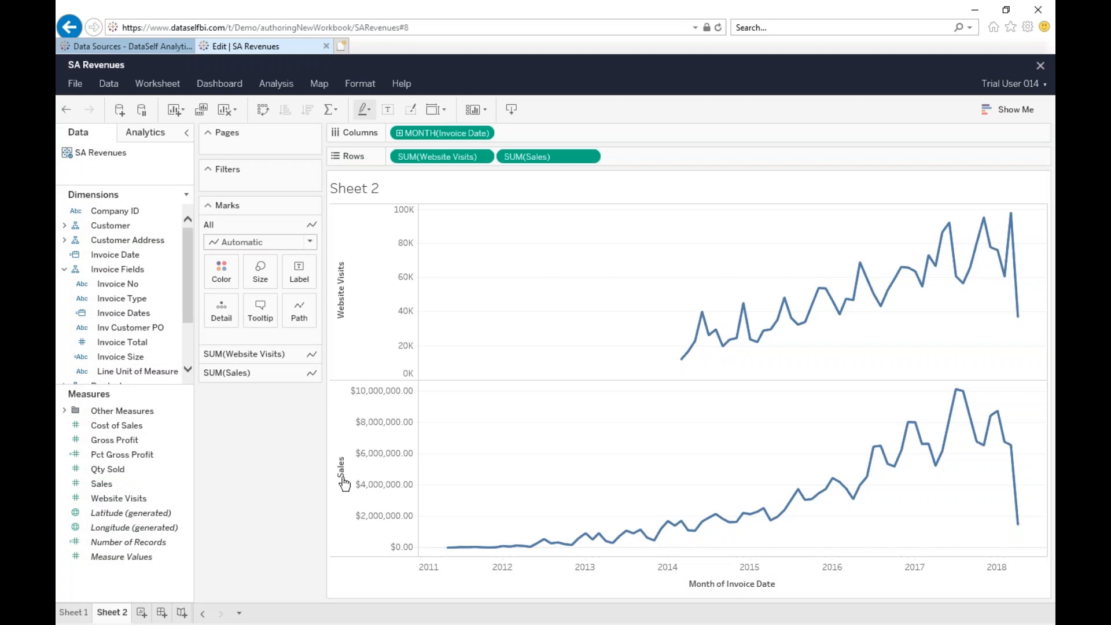
{"action": "left_click", "coordinate": [1012, 110]}
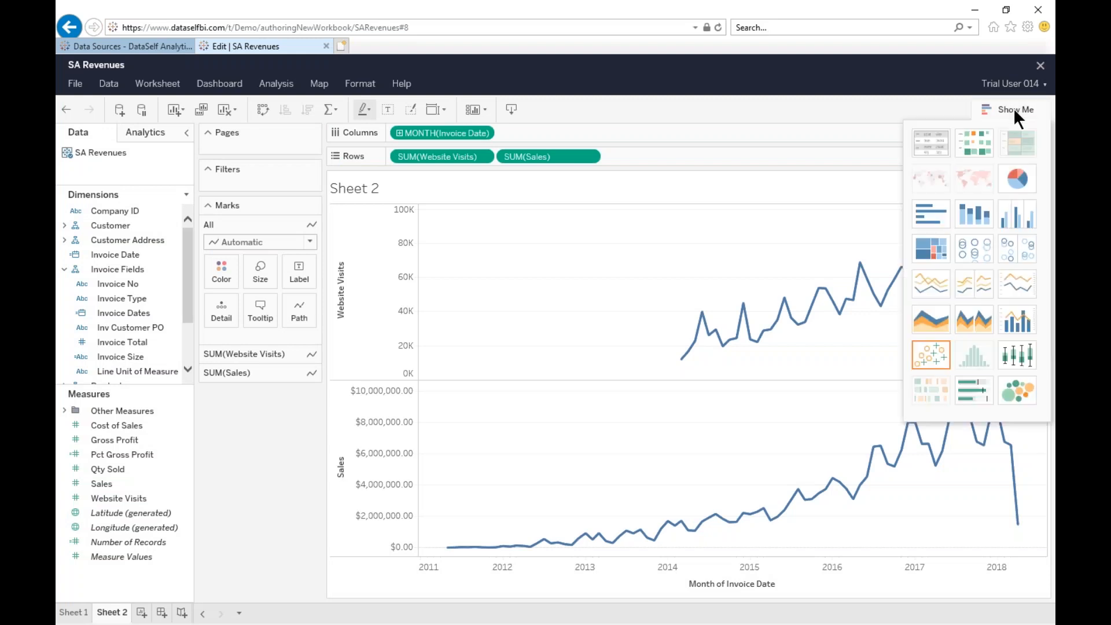
{"action": "left_click", "coordinate": [1021, 327]}
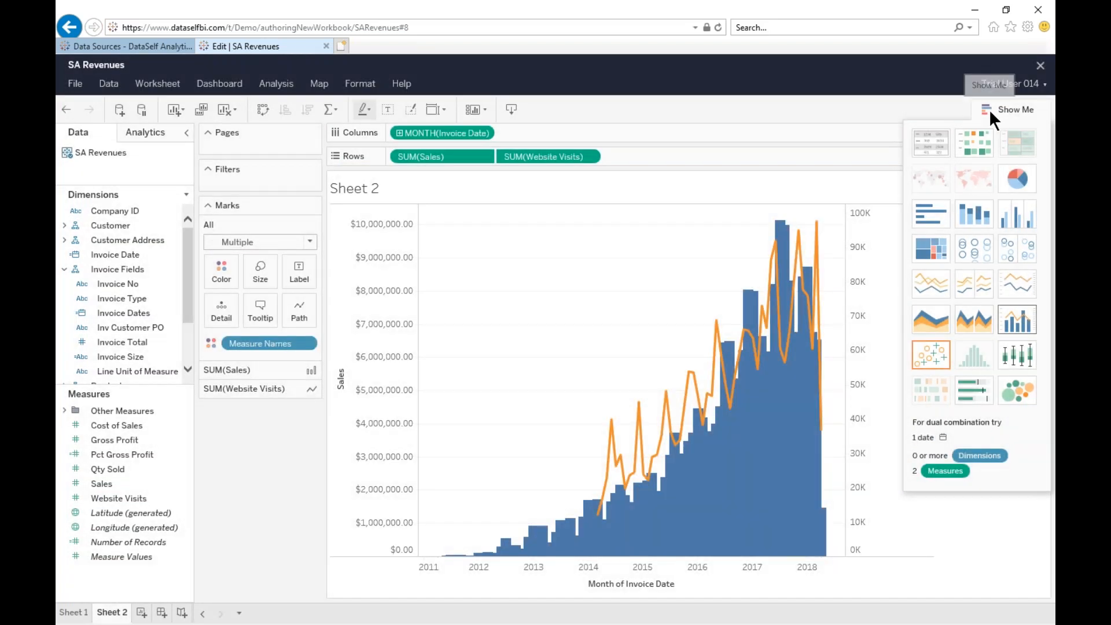
{"action": "left_click", "coordinate": [989, 110]}
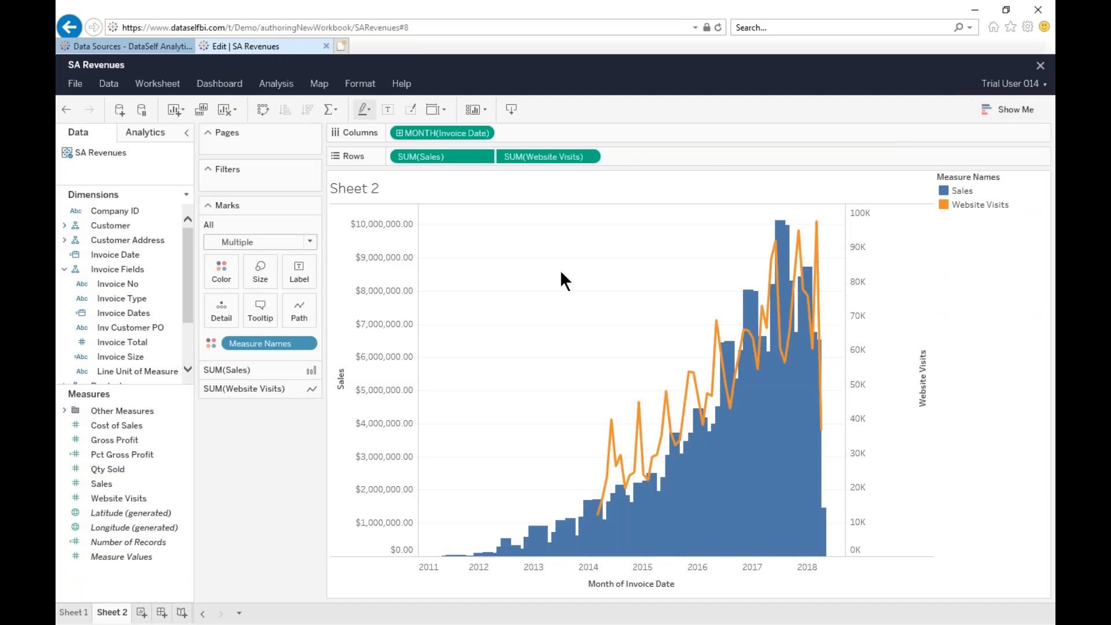
Reduce the mark size to thin the Sales bars and inspect the June 2017 Website Visits point.
{"action": "left_click", "coordinate": [263, 272]}
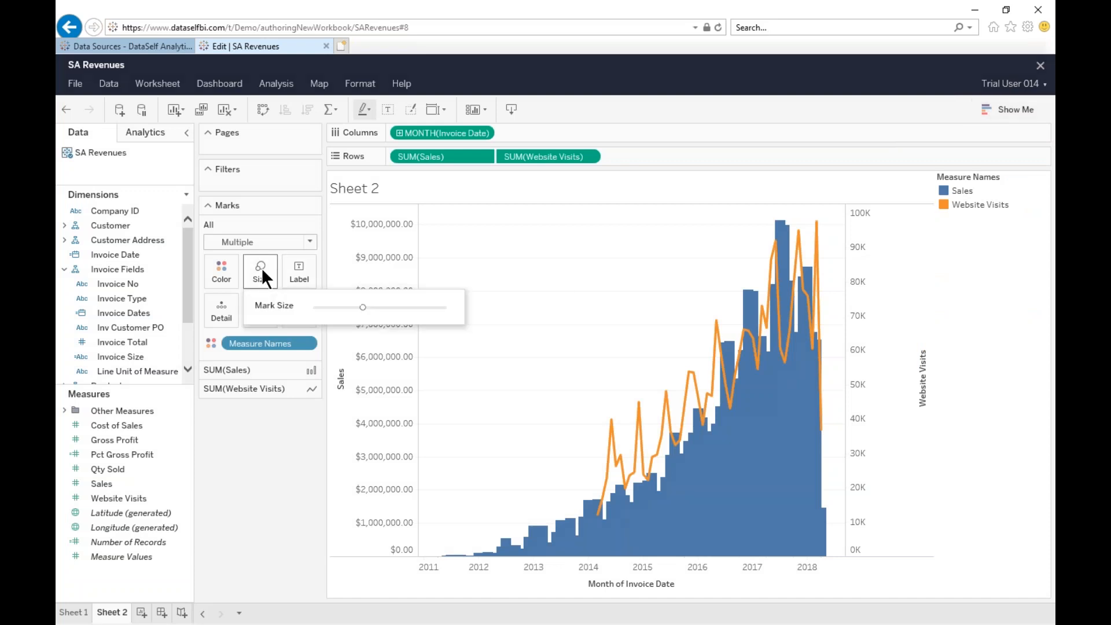
{"action": "left_click", "coordinate": [325, 307]}
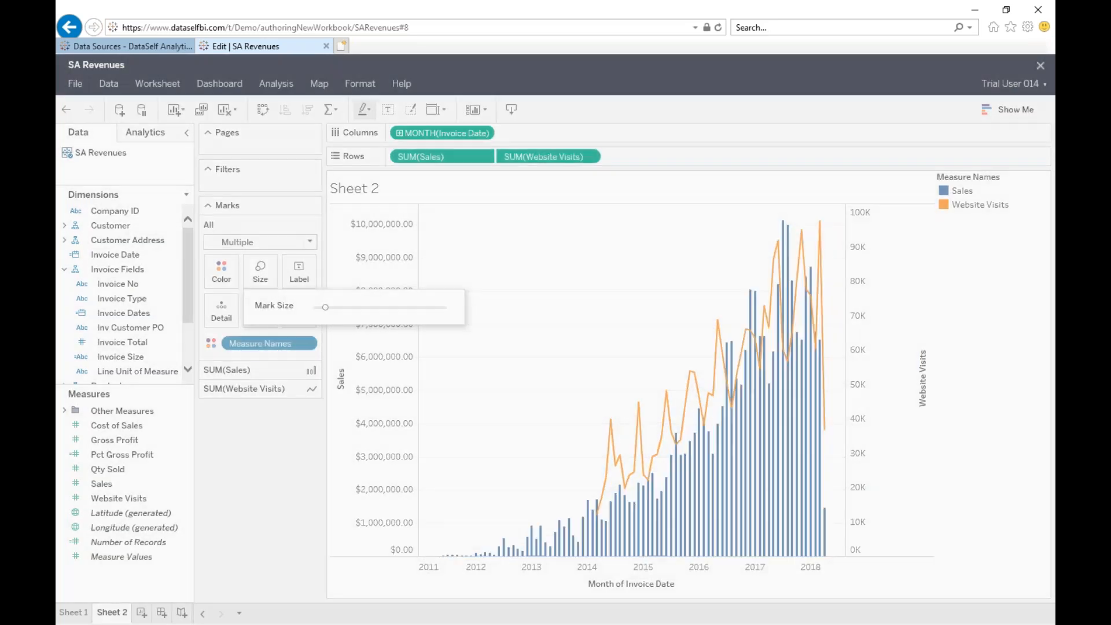
{"action": "left_click", "coordinate": [510, 292]}
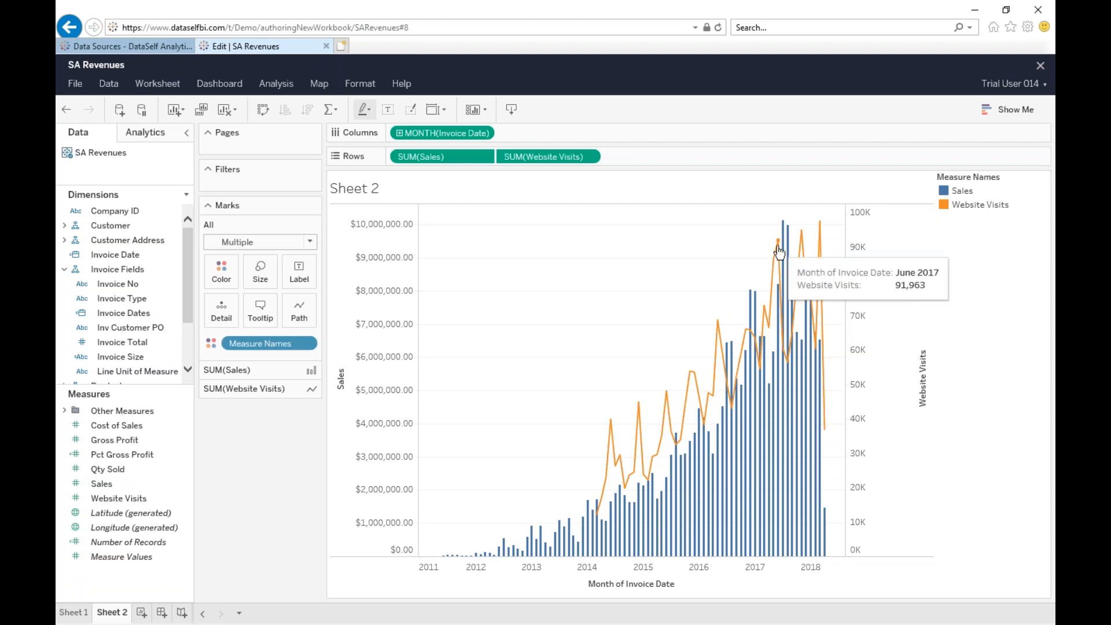
{"action": "mouse_move", "coordinate": [777, 246]}
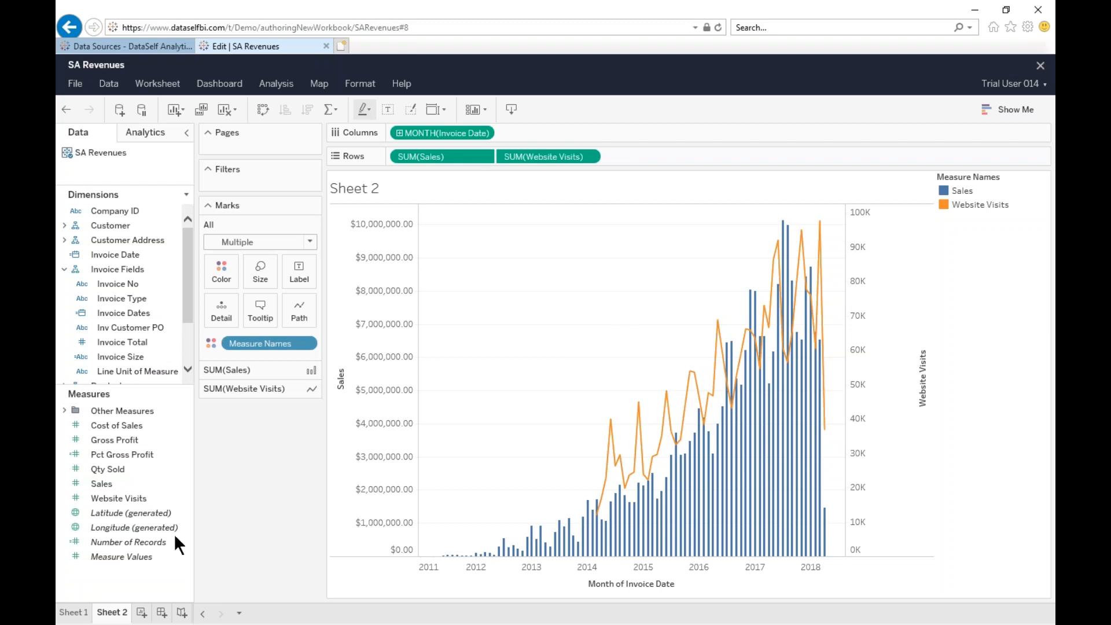
Create a third worksheet with a symbol map of Sales by ShipTo State and Invoice Size.
{"action": "left_click", "coordinate": [141, 613]}
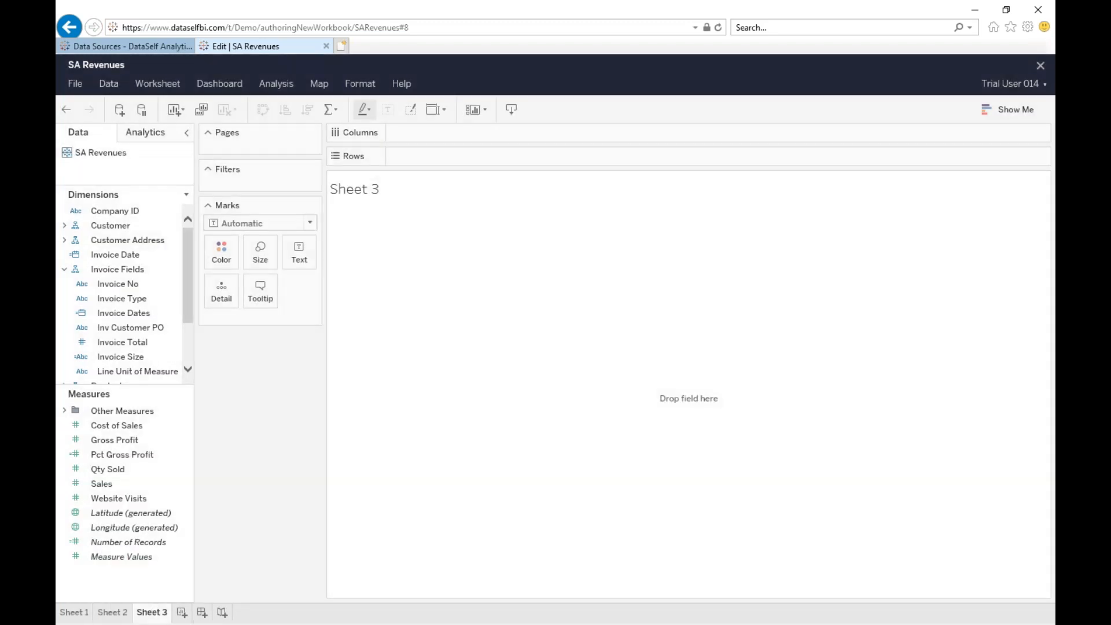
{"action": "left_click", "coordinate": [125, 356]}
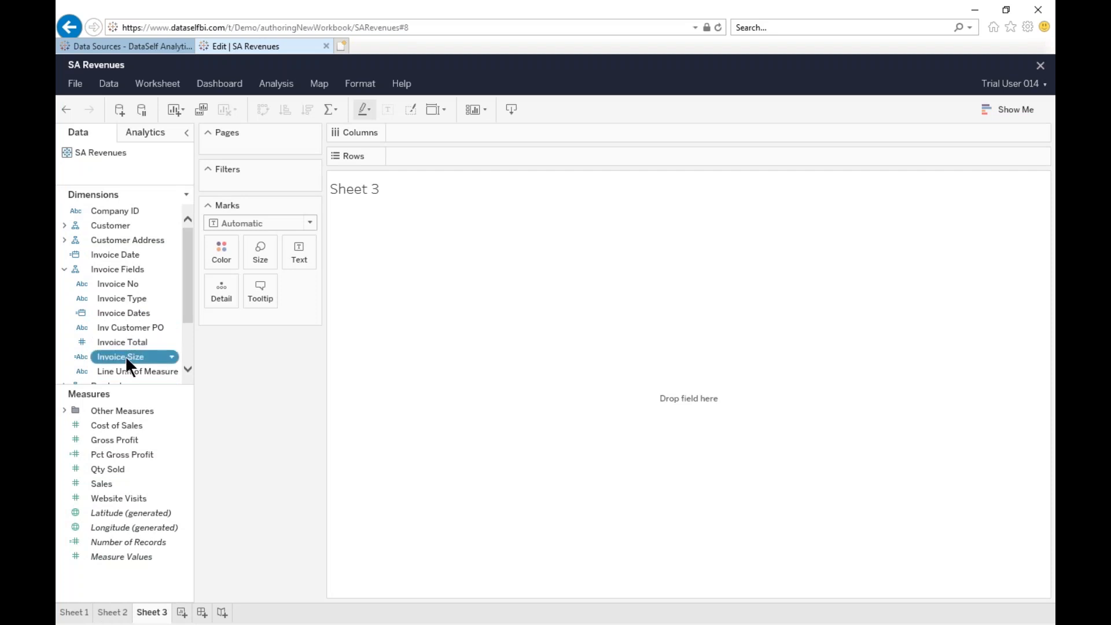
{"action": "scroll", "coordinate": [125, 355], "scroll_direction": "down", "scroll_amount": 3}
{"action": "left_click", "coordinate": [64, 344]}
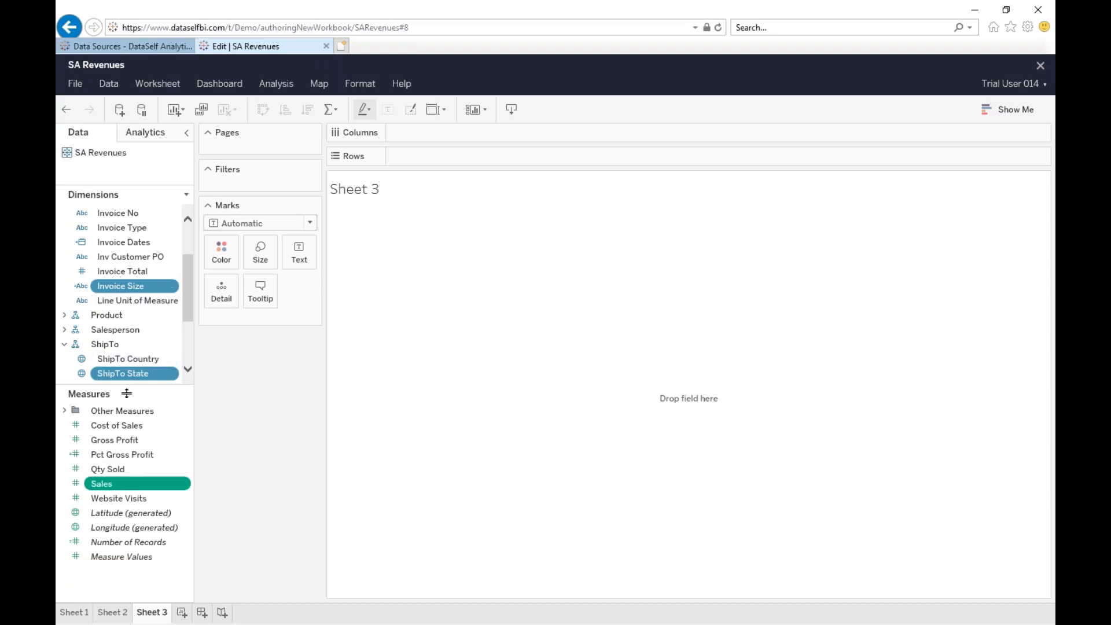
{"action": "left_click", "coordinate": [998, 111]}
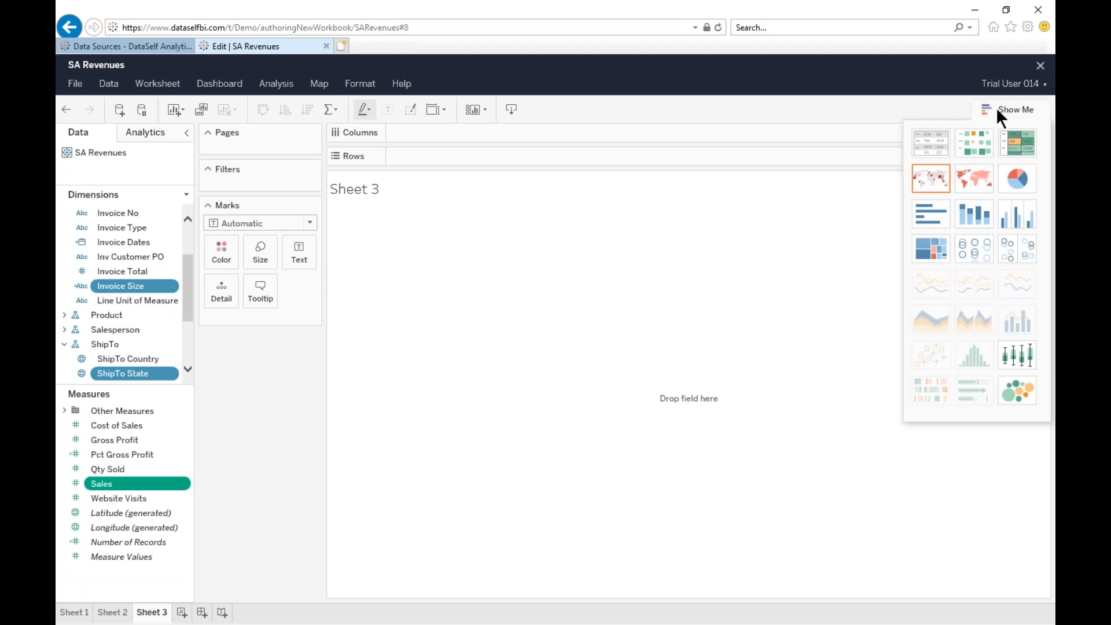
{"action": "left_click", "coordinate": [929, 179]}
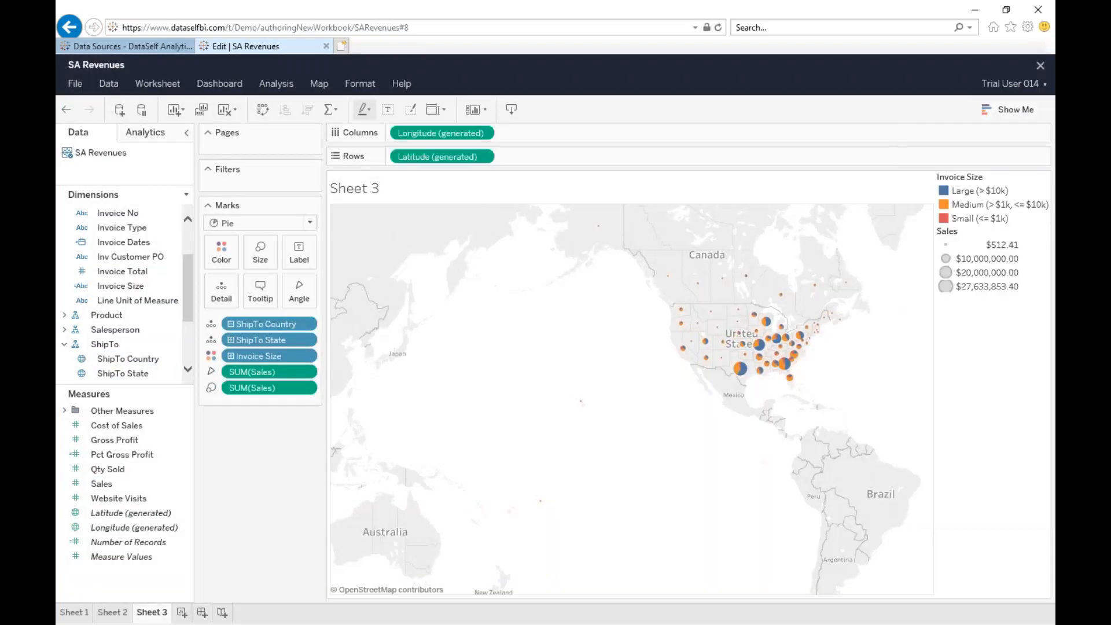
Focus the map on the United States and increase the mark size of the pies.
{"action": "scroll", "coordinate": [797, 318], "scroll_direction": "up", "scroll_amount": 5}
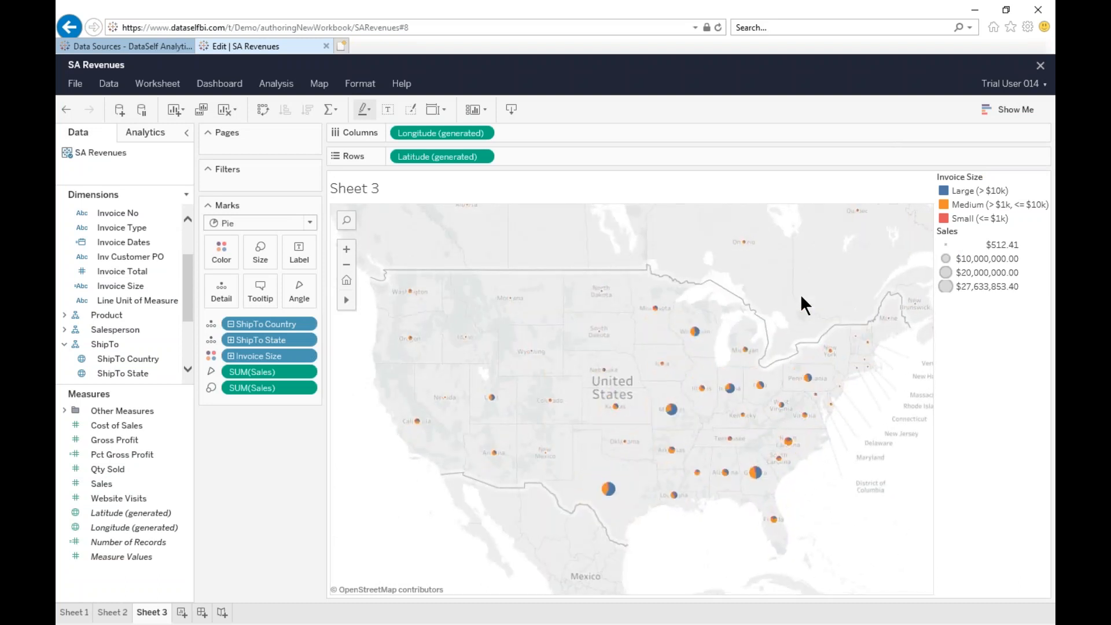
{"action": "left_click", "coordinate": [258, 253]}
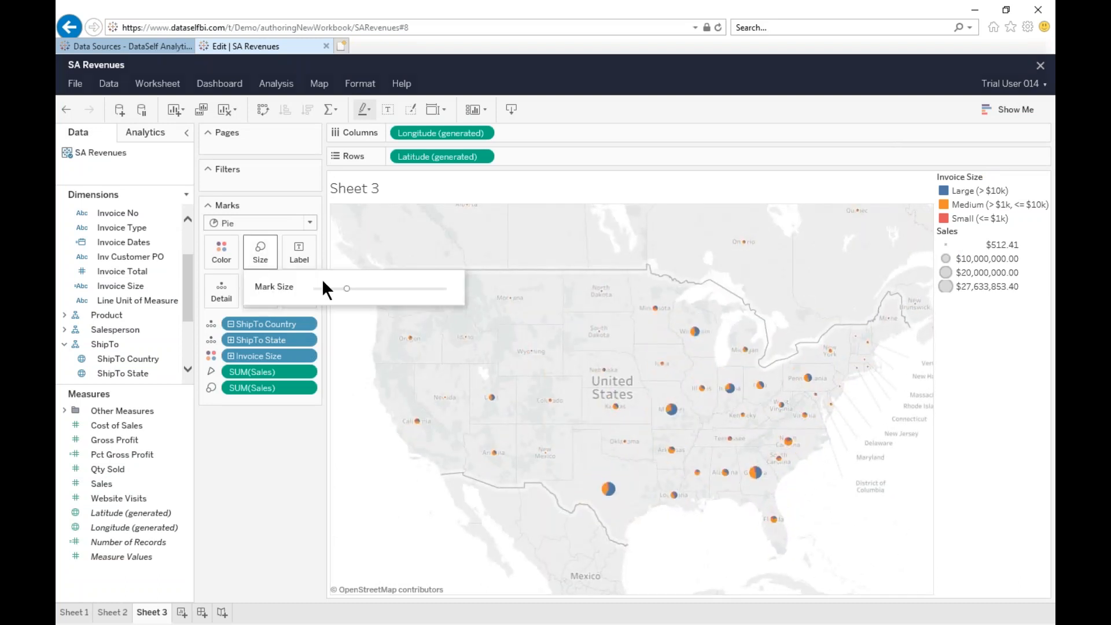
{"action": "left_click", "coordinate": [367, 288]}
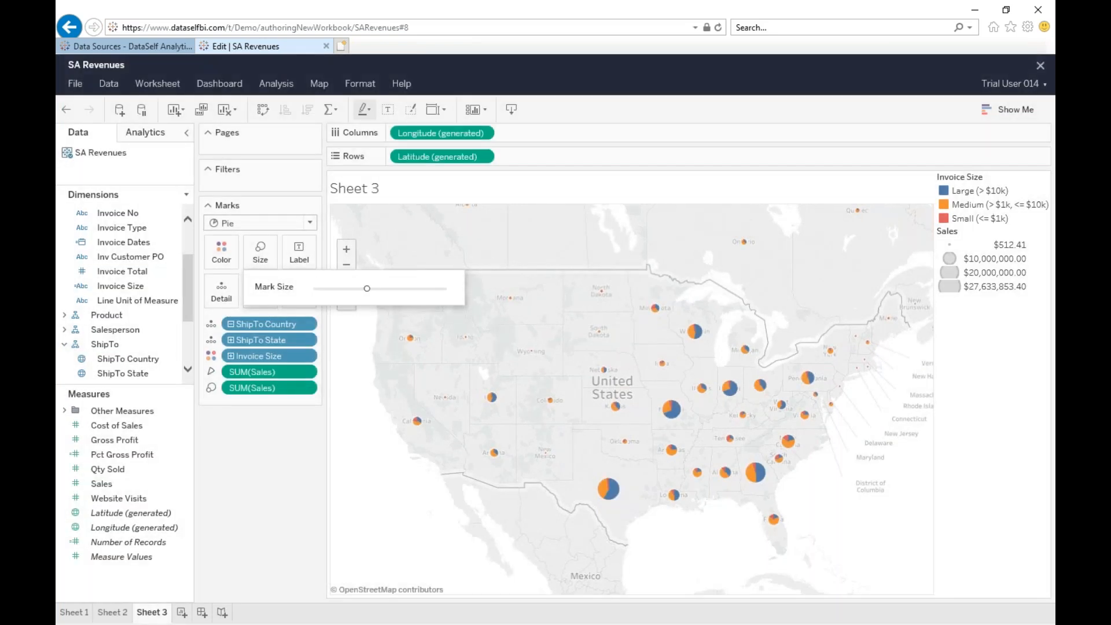
{"action": "left_click", "coordinate": [371, 288]}
{"action": "left_click", "coordinate": [360, 415]}
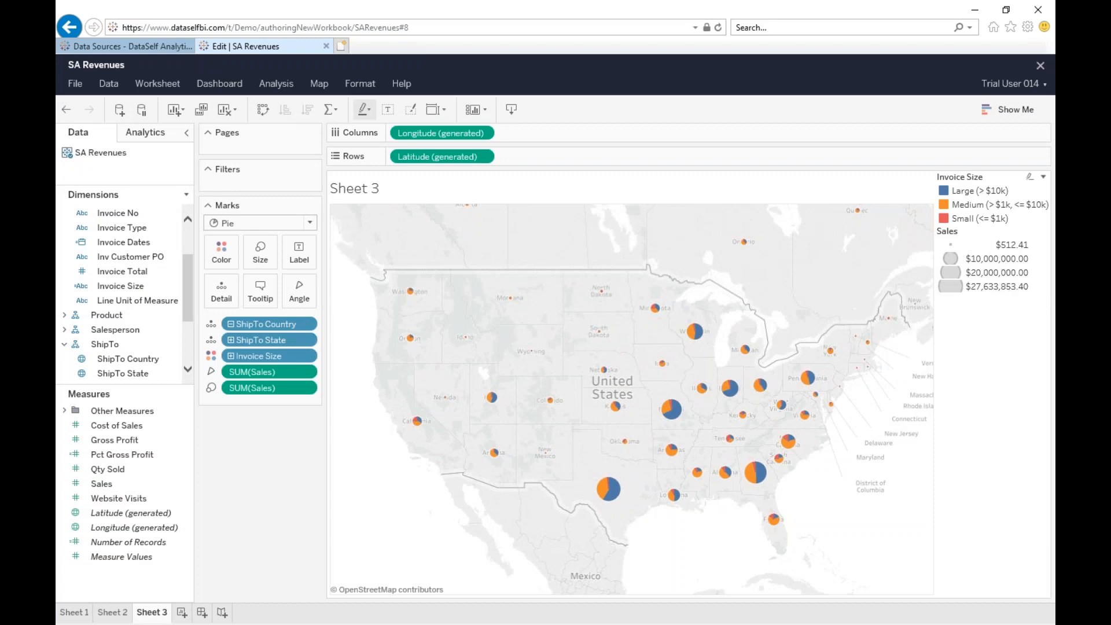
{"action": "left_click", "coordinate": [945, 219]}
{"action": "left_click", "coordinate": [945, 220]}
Create a new dashboard and set its size to Automatic.
{"action": "left_click", "coordinate": [202, 612]}
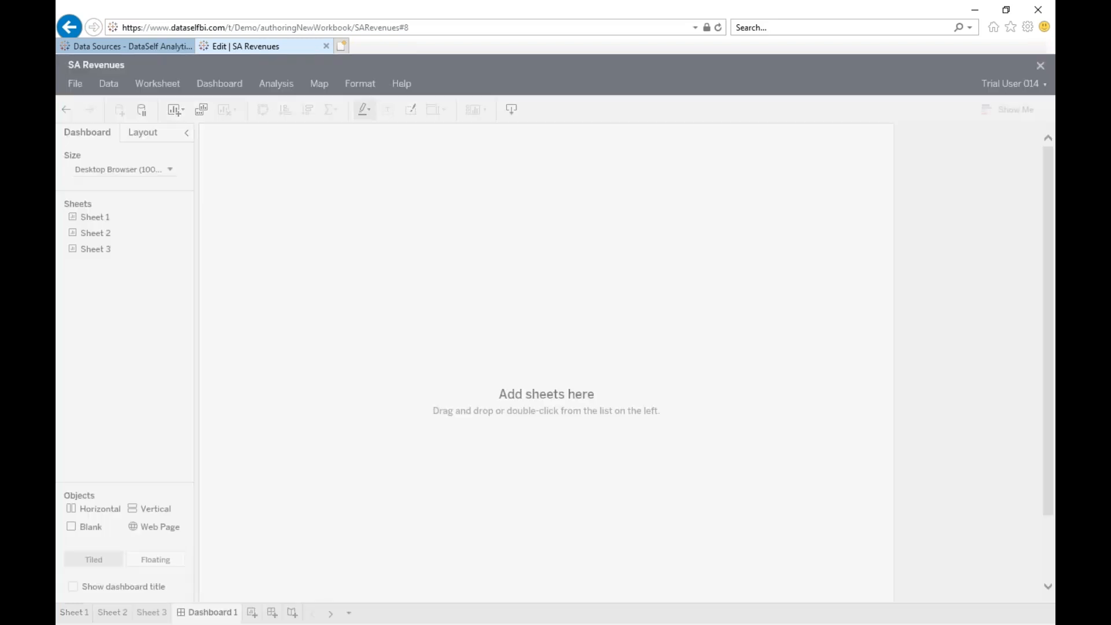
{"action": "left_click", "coordinate": [170, 168]}
{"action": "left_click", "coordinate": [163, 201]}
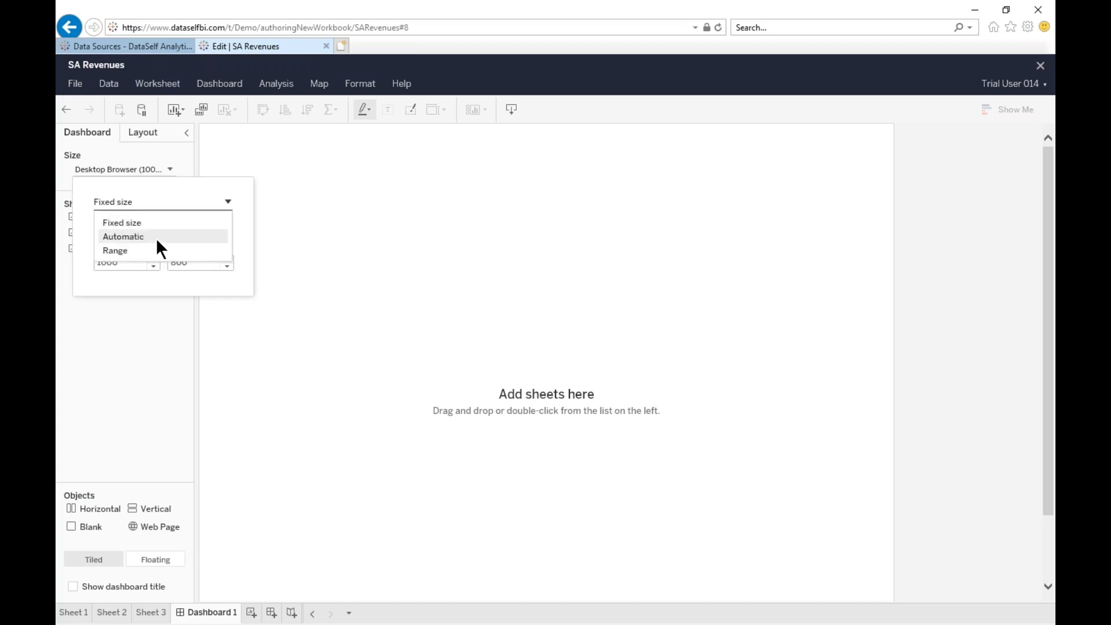
{"action": "left_click", "coordinate": [155, 237]}
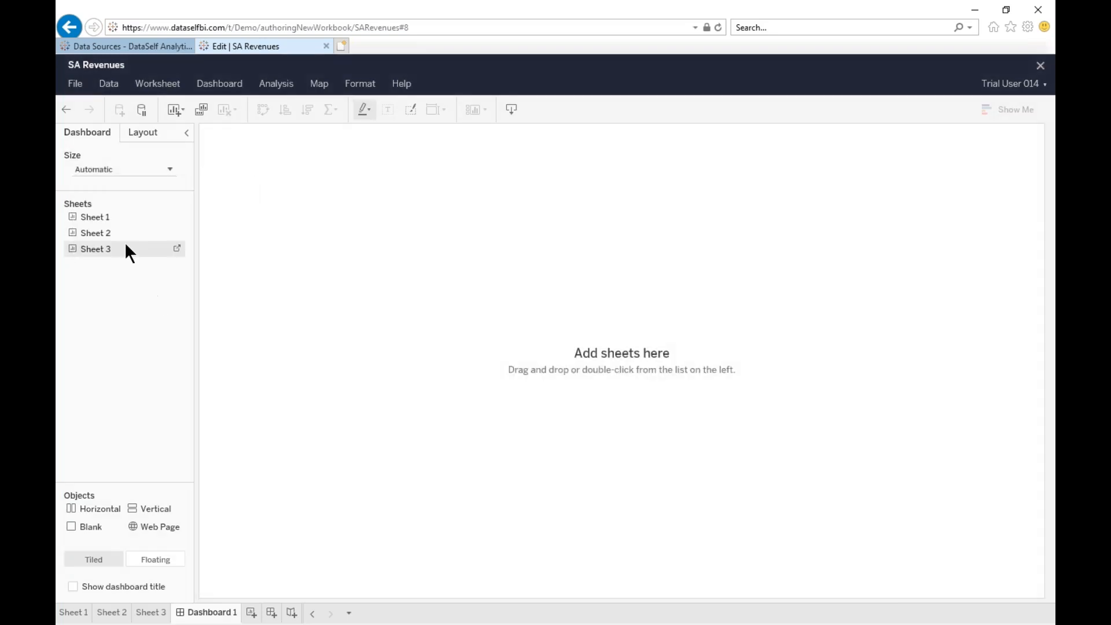
Add Sheet 3 to the dashboard, place Sheet 2 below it and Sheet 1 to the left of the map.
{"action": "double_click", "coordinate": [119, 250]}
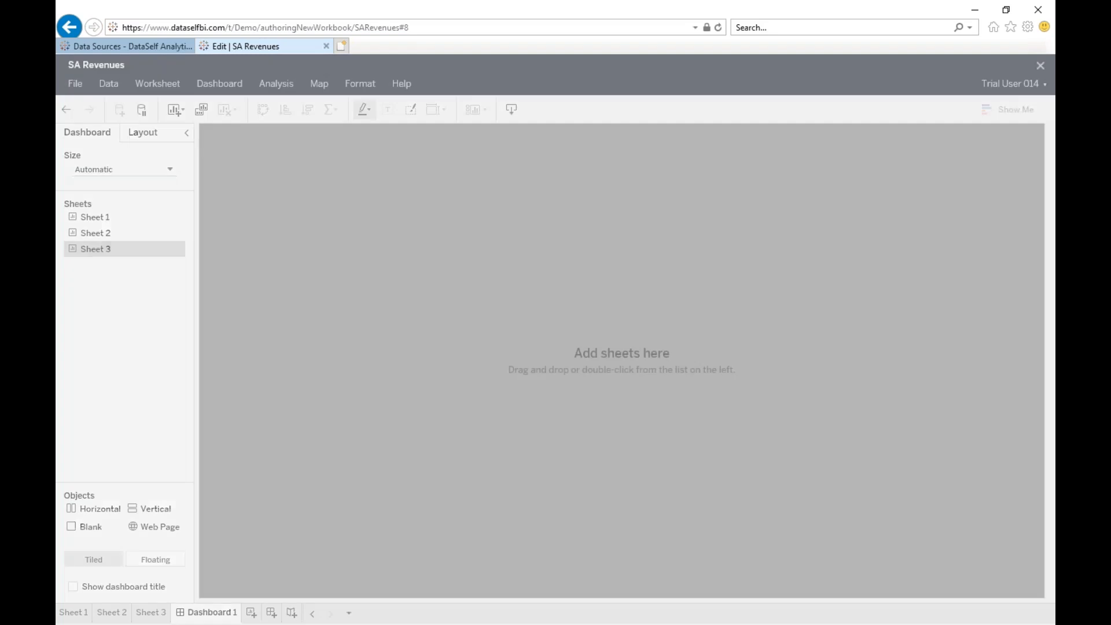
{"action": "left_click_drag", "start_coordinate": [90, 234], "coordinate": [567, 477]}
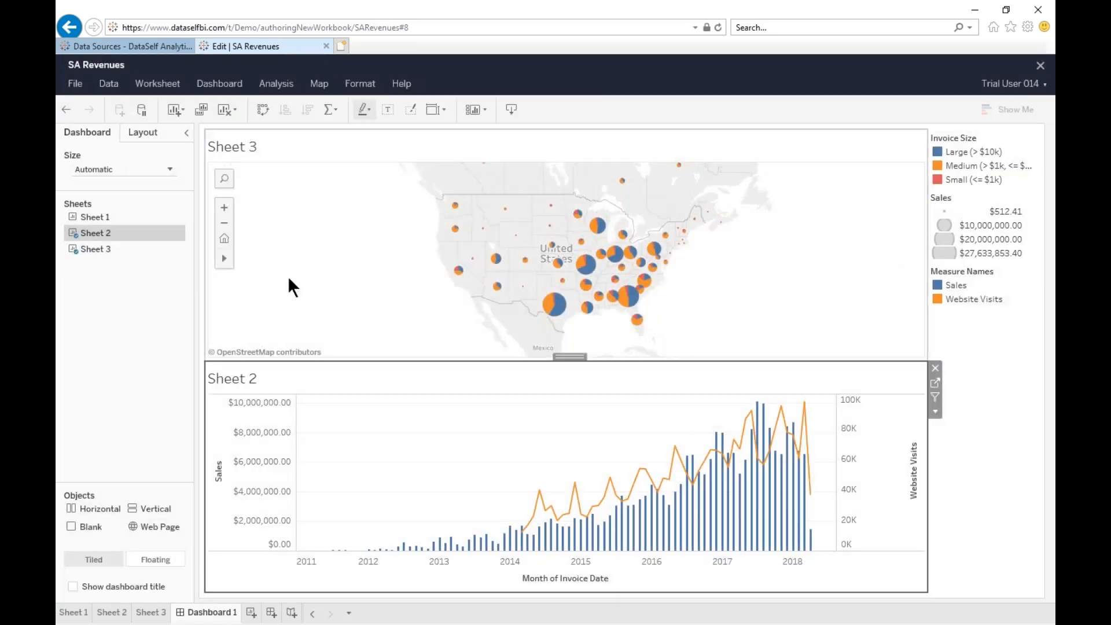
{"action": "left_click_drag", "start_coordinate": [103, 216], "coordinate": [272, 246]}
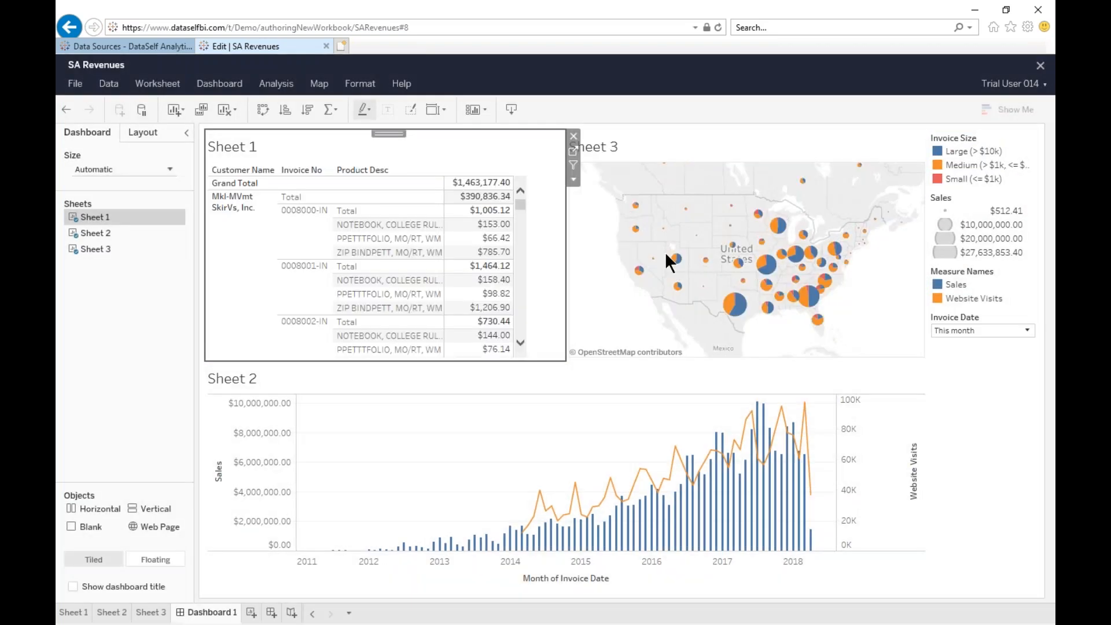
Use the Sheet 3 map as a filter for the other dashboard sheets.
{"action": "left_click", "coordinate": [888, 291]}
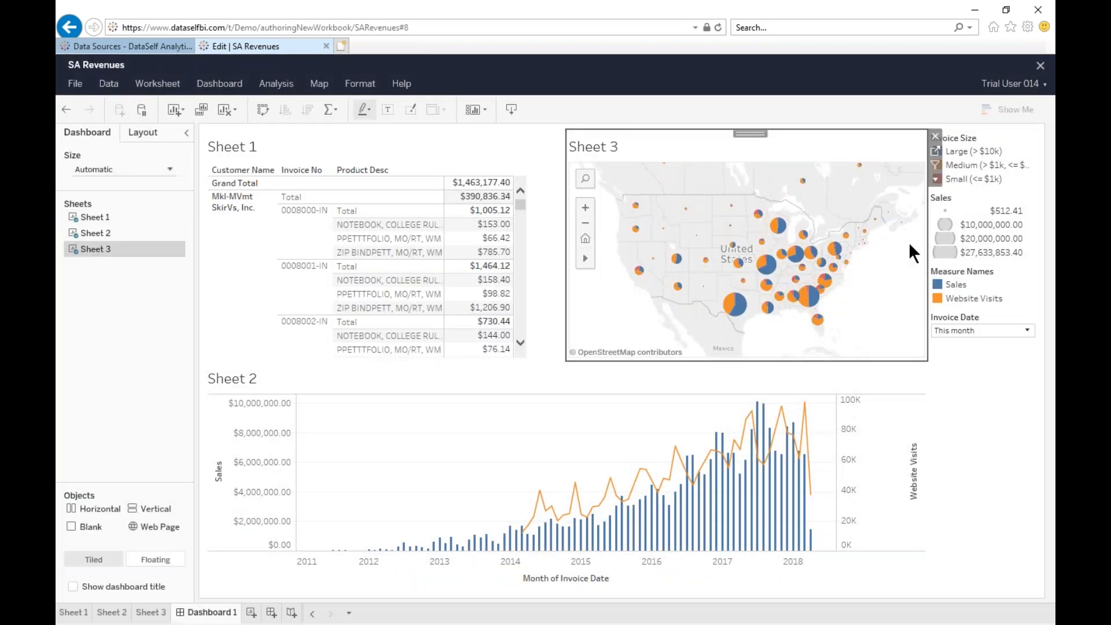
{"action": "left_click", "coordinate": [935, 165]}
{"action": "left_click", "coordinate": [72, 86]}
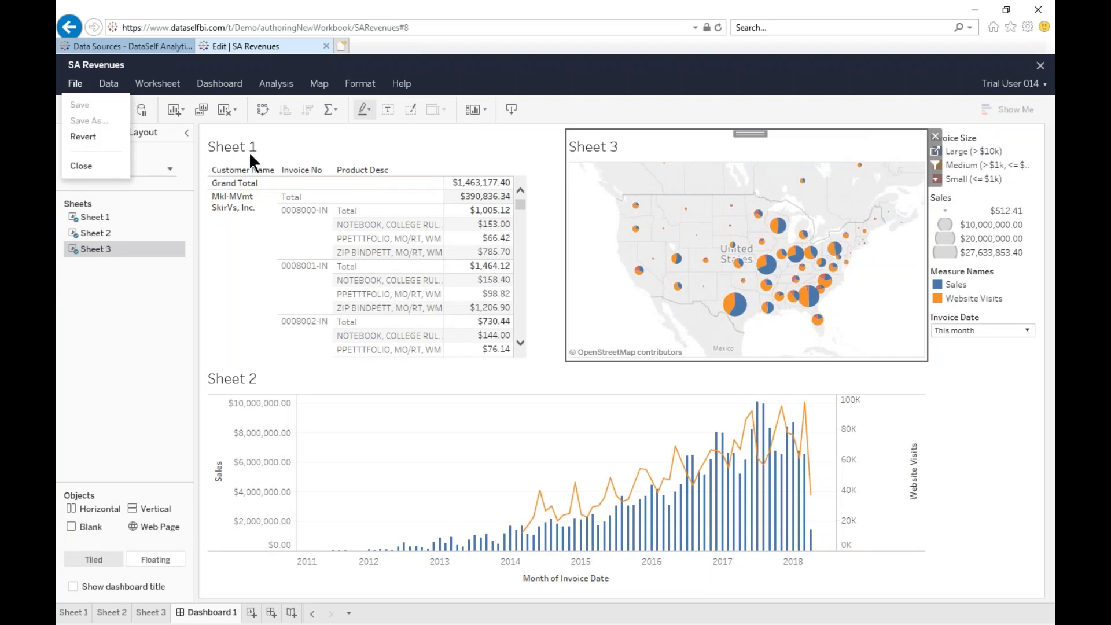
{"action": "left_click", "coordinate": [563, 227]}
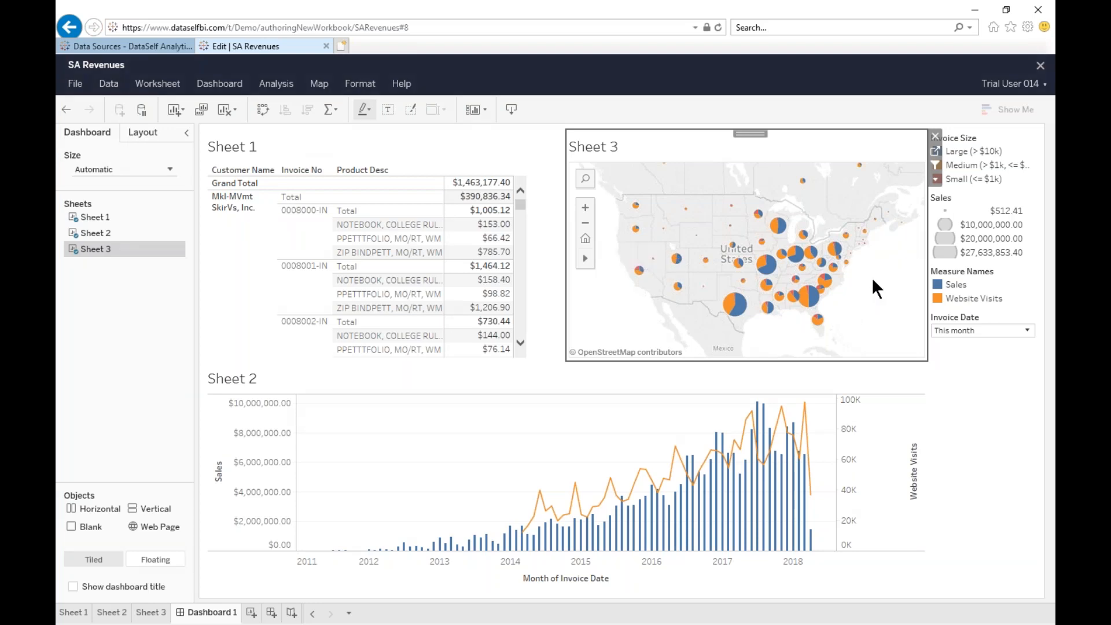
Filter the dashboard by selecting the eastern states on the map, followed by a group of western states.
{"action": "mouse_move", "coordinate": [872, 277]}
{"action": "left_mouse_down"}
{"action": "mouse_move", "coordinate": [786, 290]}
{"action": "mouse_move", "coordinate": [816, 340]}
{"action": "left_mouse_up"}
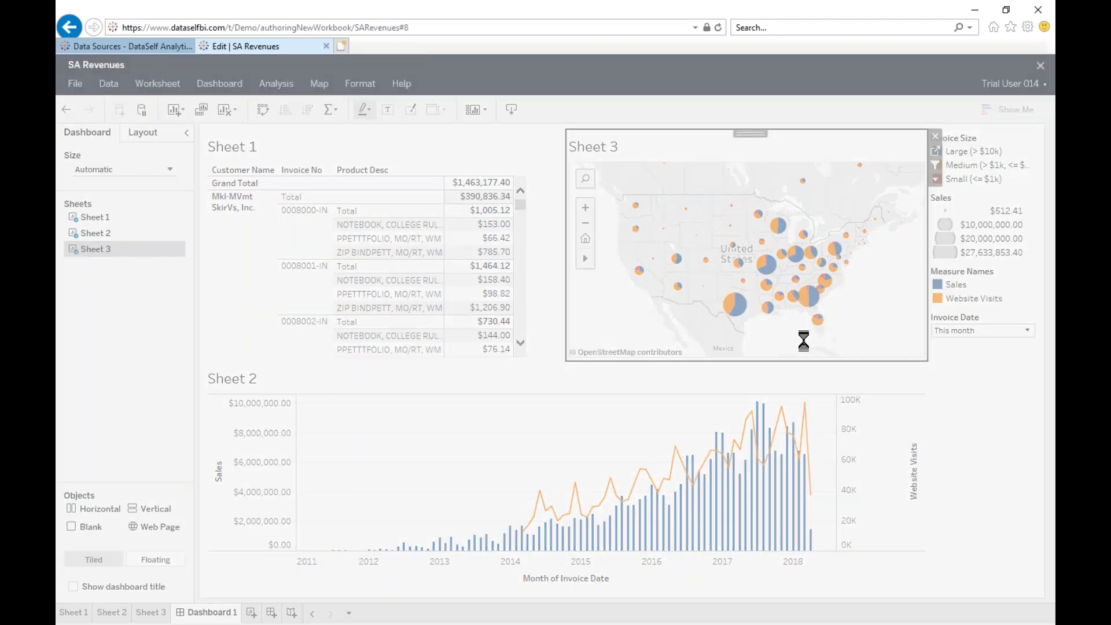
{"action": "mouse_move", "coordinate": [624, 277]}
{"action": "left_mouse_down"}
{"action": "mouse_move", "coordinate": [666, 229]}
{"action": "mouse_move", "coordinate": [662, 285]}
{"action": "mouse_move", "coordinate": [631, 298]}
{"action": "left_mouse_up"}
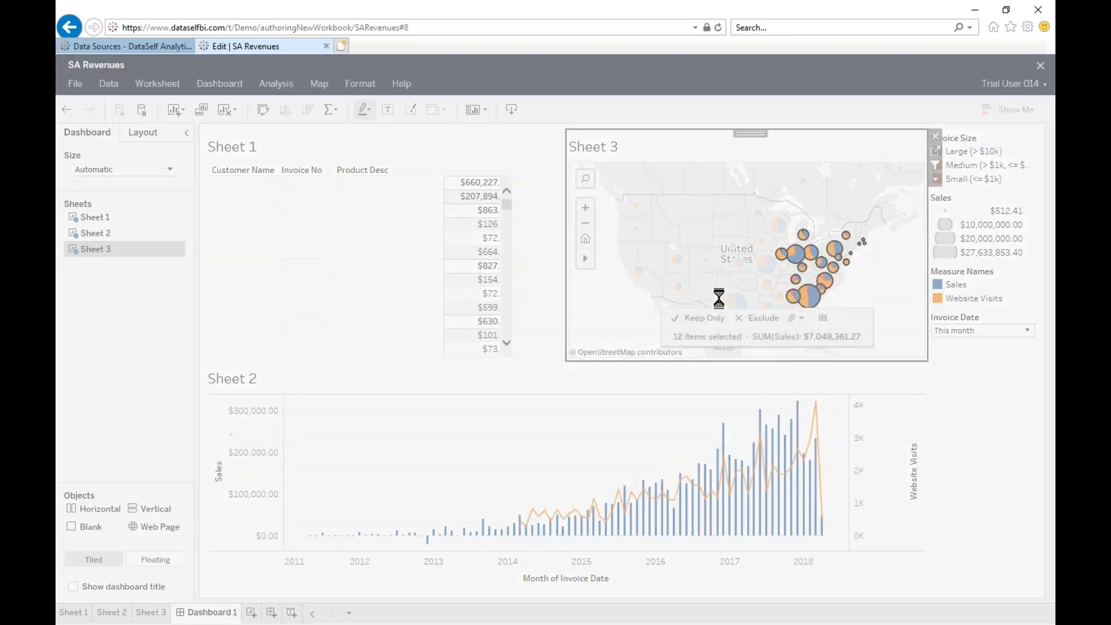
Filter the dashboard by selecting two western states on the Sheet 3 map, followed by the central and eastern states.
{"action": "mouse_move", "coordinate": [713, 286]}
{"action": "left_mouse_down"}
{"action": "mouse_move", "coordinate": [702, 242]}
{"action": "mouse_move", "coordinate": [671, 276]}
{"action": "left_mouse_up"}
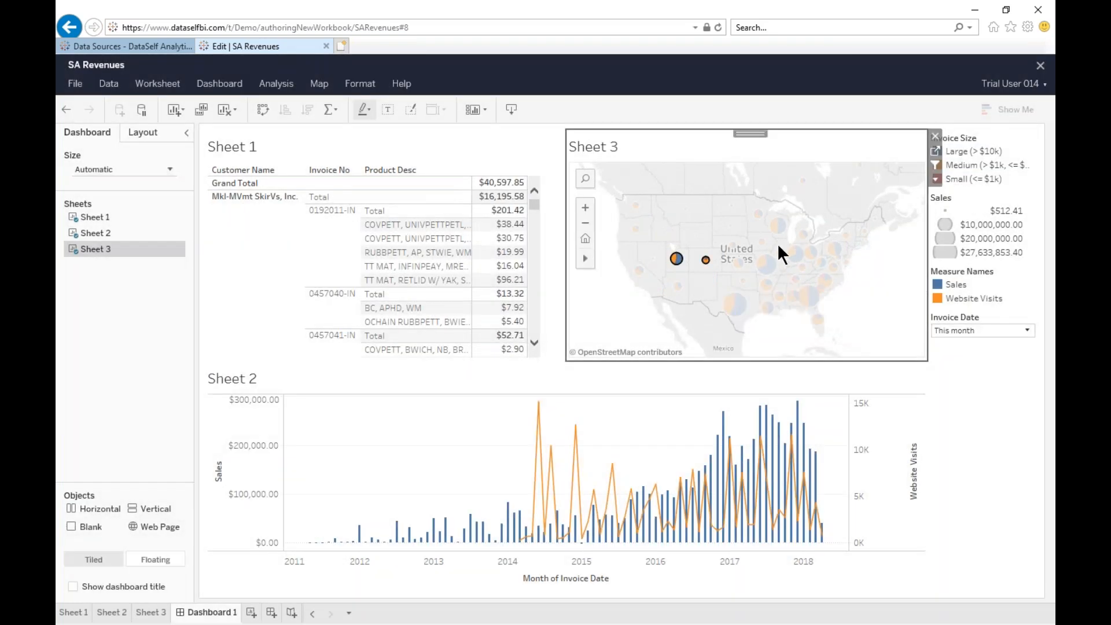
{"action": "mouse_move", "coordinate": [777, 239]}
{"action": "left_mouse_down"}
{"action": "mouse_move", "coordinate": [801, 288]}
{"action": "mouse_move", "coordinate": [837, 284]}
{"action": "left_mouse_up"}
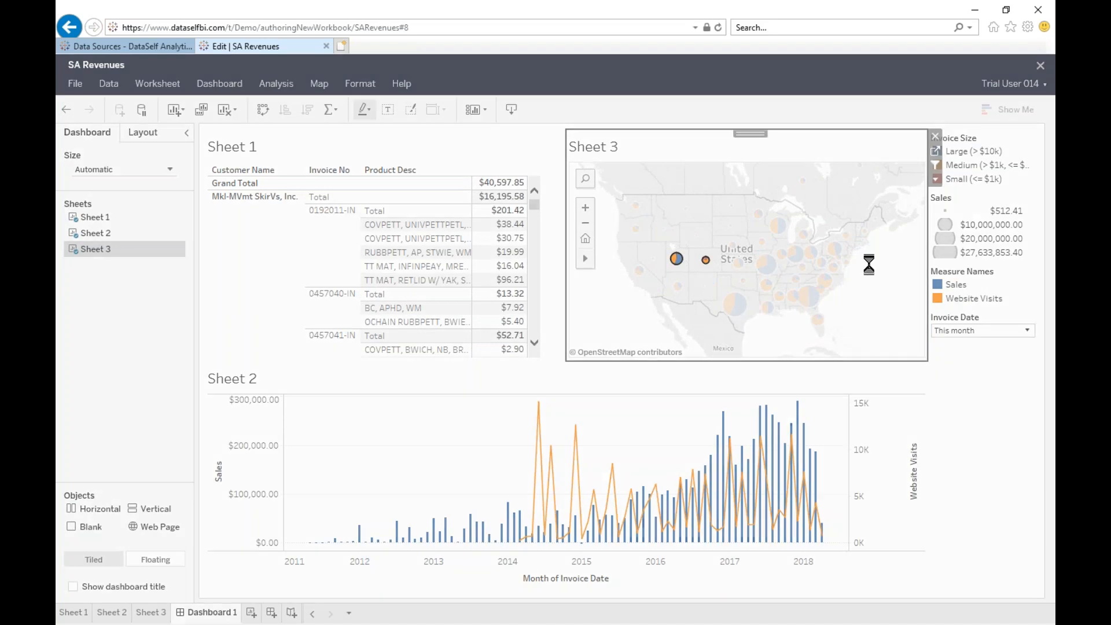
{"action": "left_click_drag", "start_coordinate": [873, 246], "coordinate": [747, 318]}
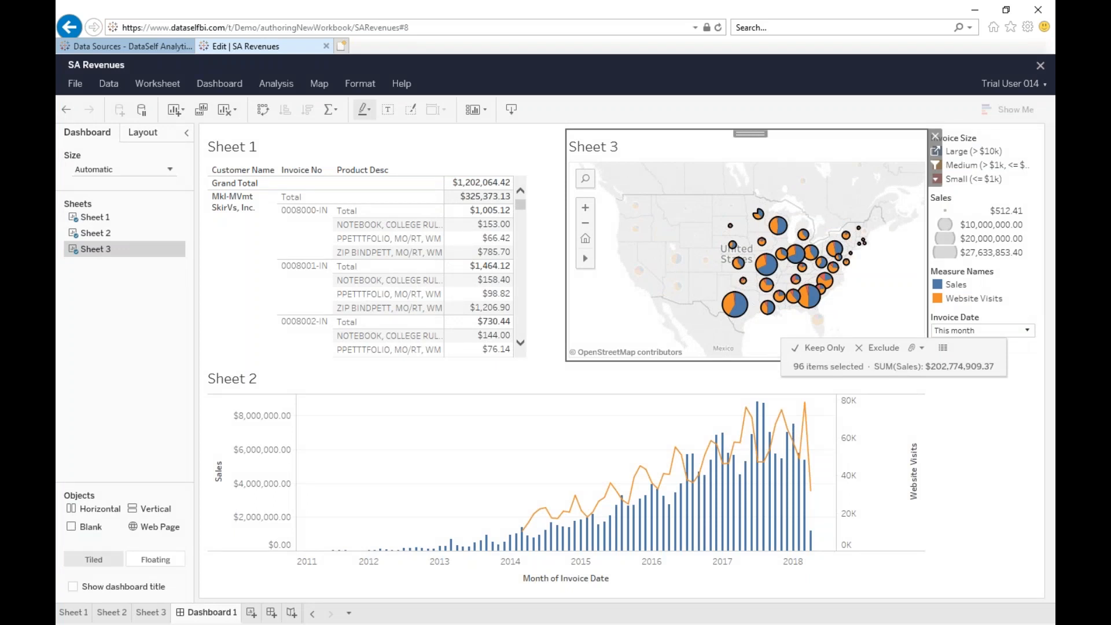
View the full underlying data of the Mkl-MVmt SkirVs, Inc. sales total in Sheet 1, with all columns shown.
{"action": "left_click", "coordinate": [477, 197]}
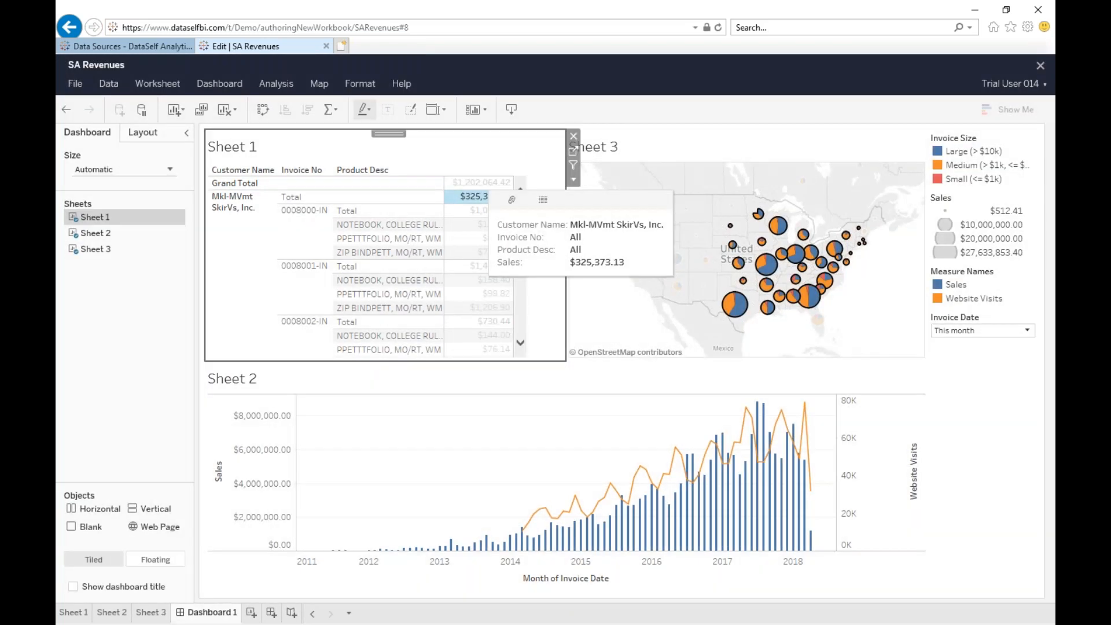
{"action": "left_click", "coordinate": [544, 203]}
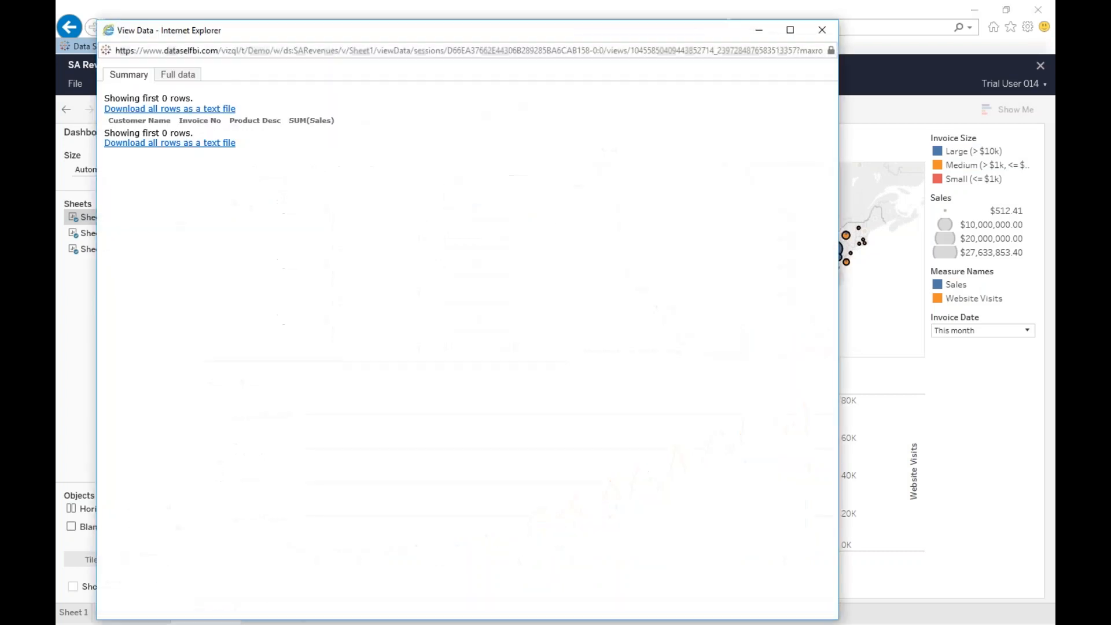
{"action": "left_click", "coordinate": [193, 78]}
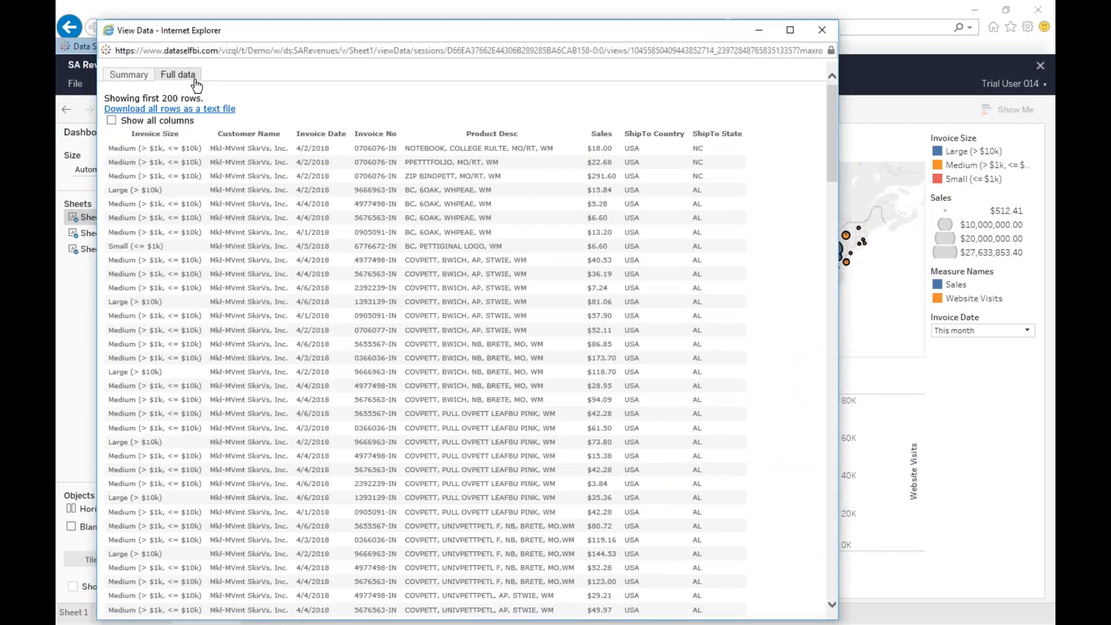
{"action": "left_click", "coordinate": [111, 121]}
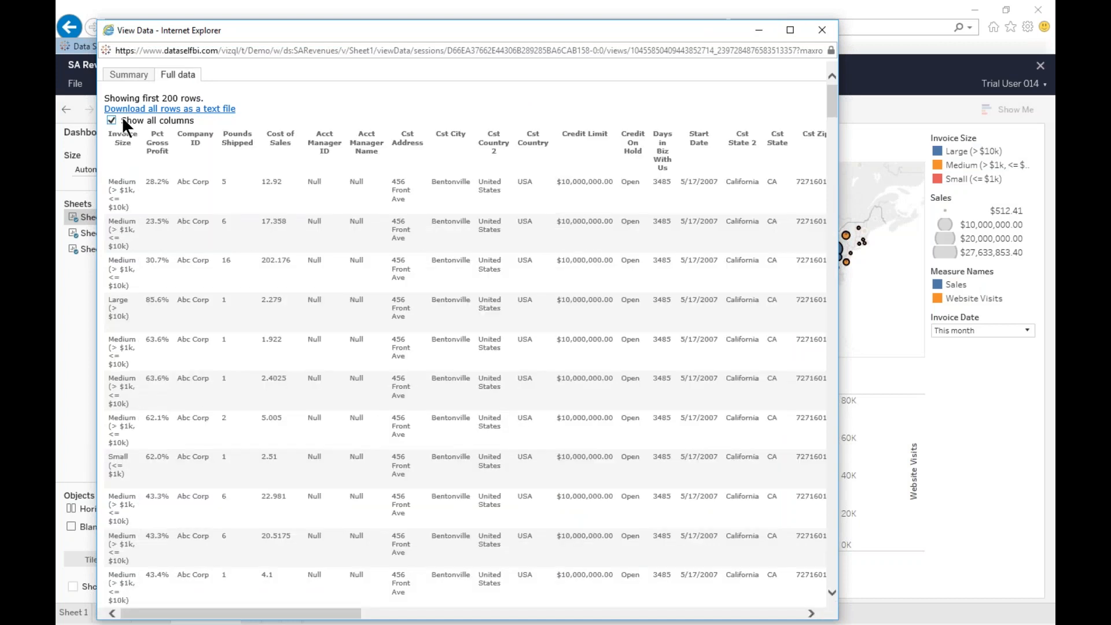
Download all rows as a text file and open Sheet_1_data.csv in Excel to look over its columns.
{"action": "left_click", "coordinate": [162, 110]}
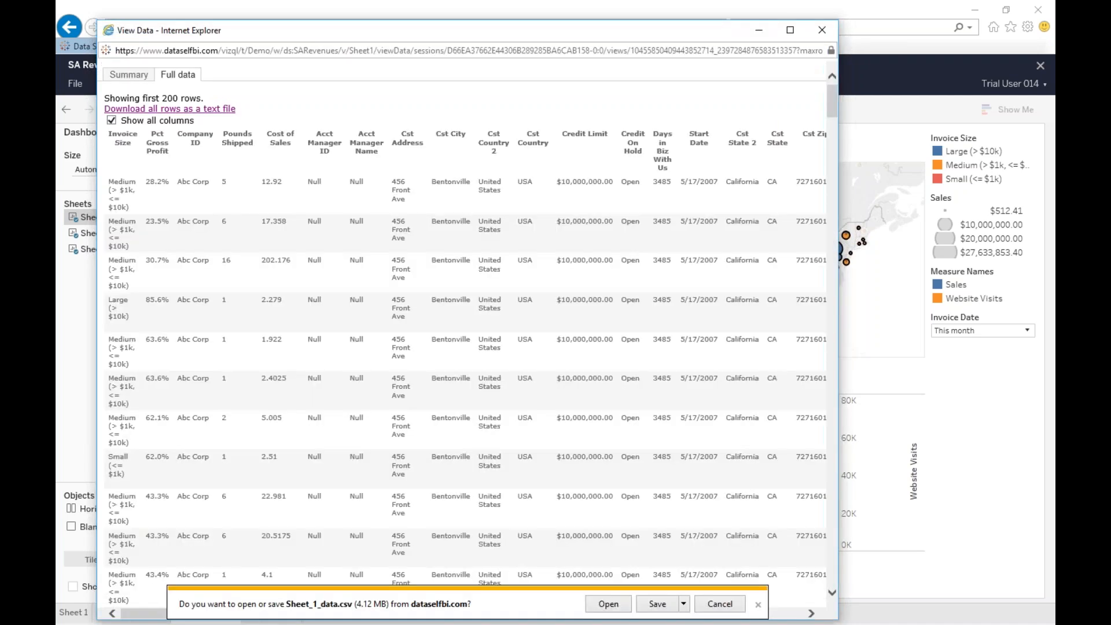
{"action": "left_click", "coordinate": [611, 605]}
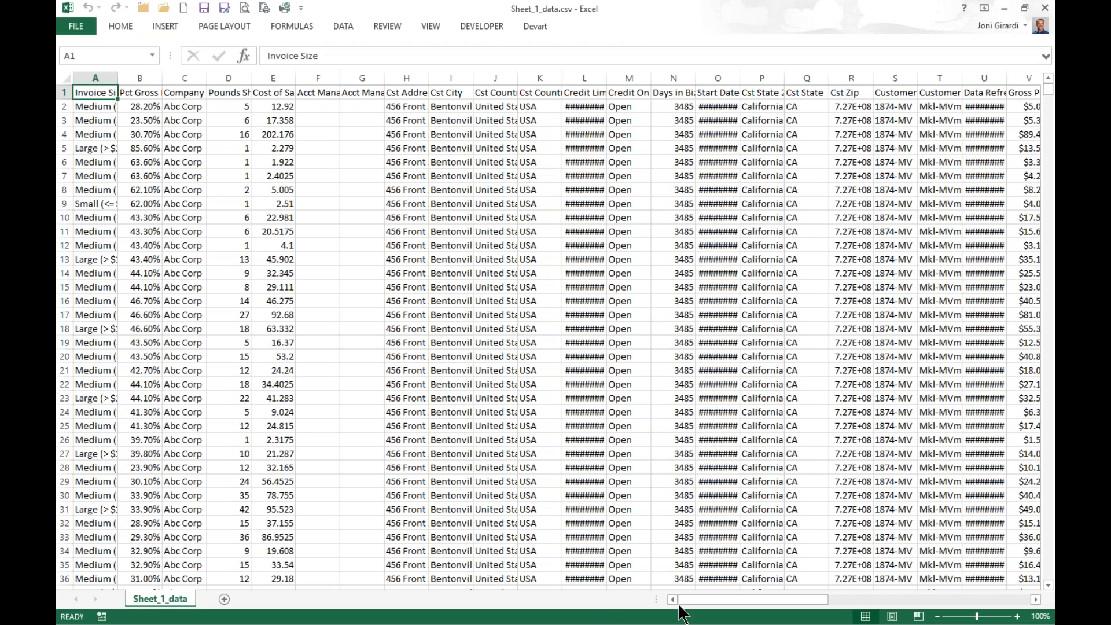
{"action": "mouse_move", "coordinate": [703, 608]}
{"action": "left_mouse_down"}
{"action": "mouse_move", "coordinate": [918, 620]}
{"action": "mouse_move", "coordinate": [712, 612]}
{"action": "left_mouse_up"}
{"action": "key", "text": "alt+Tab"}
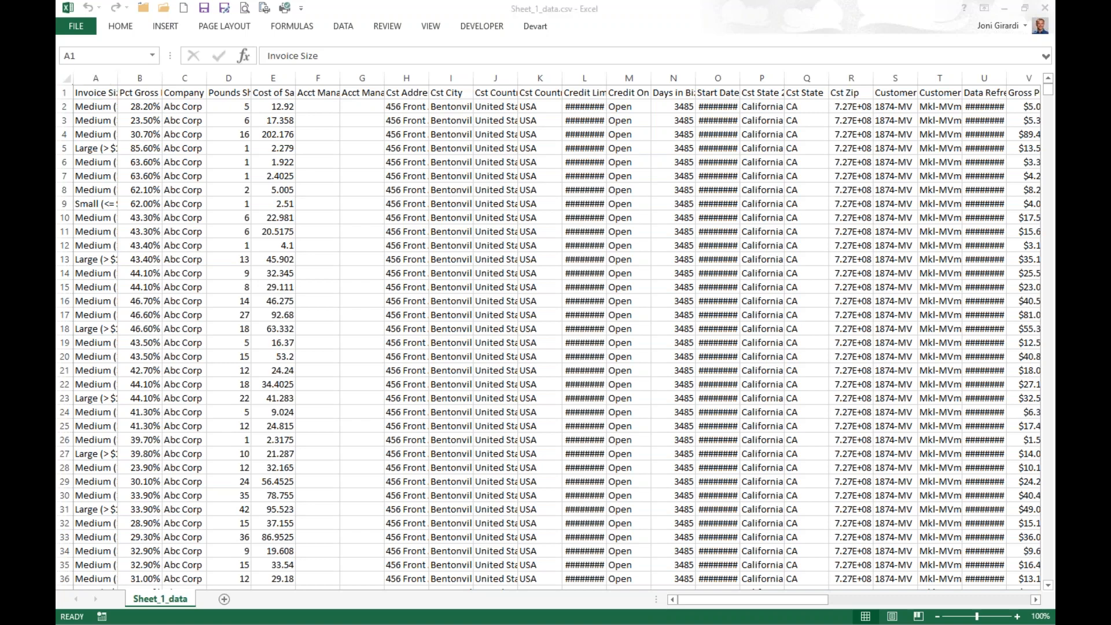